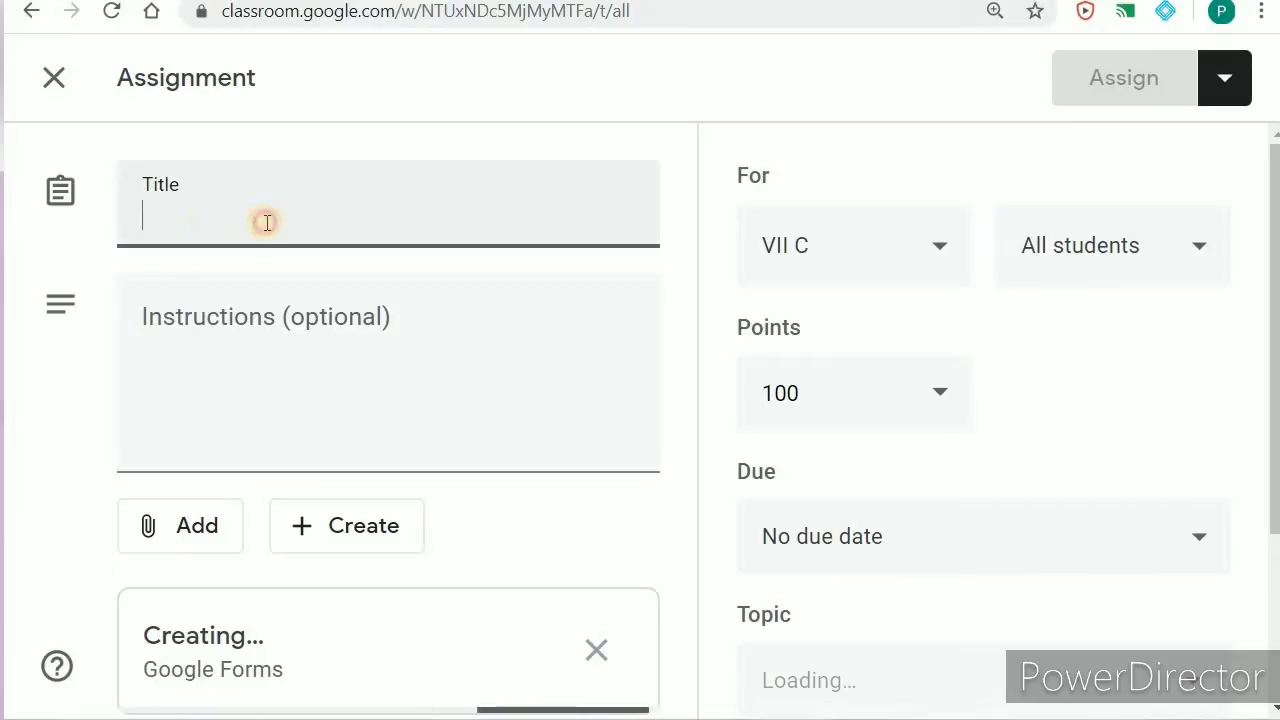
Step: Enter 'sdfdsfsd' as the assignment title and 'sdfsdf' as its instructions
type("sfsd")
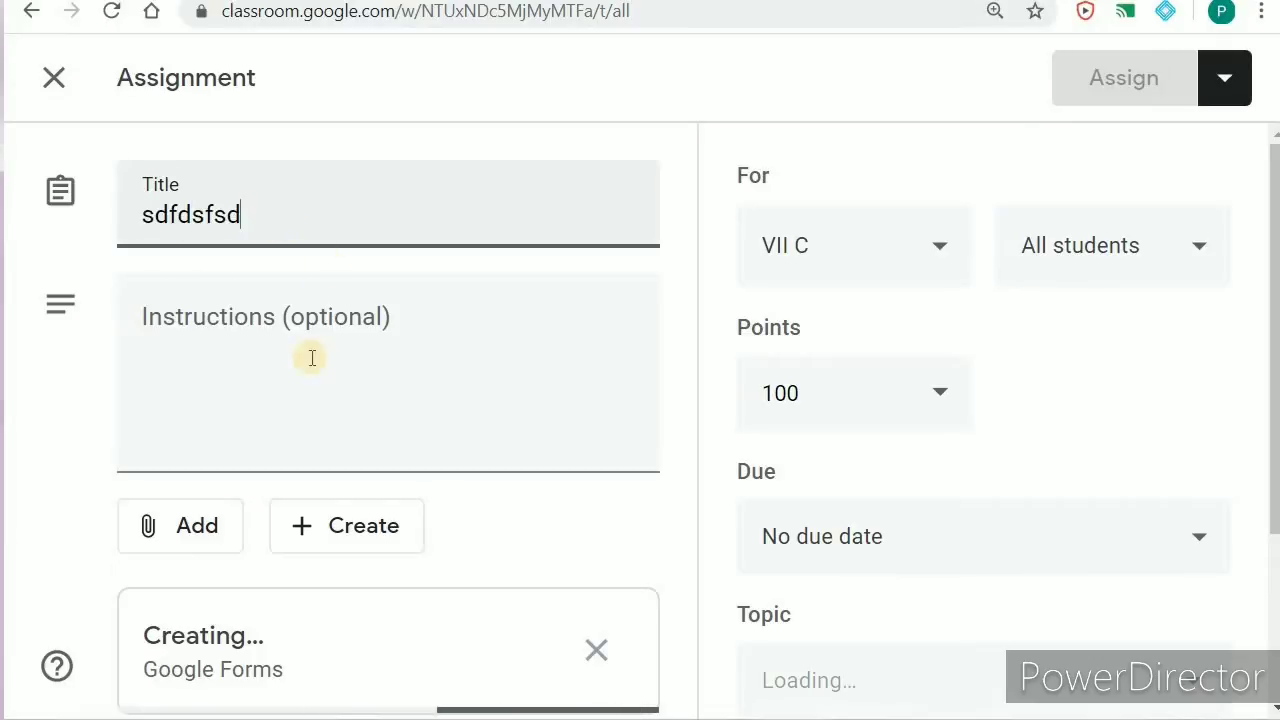
left_click(206, 374)
type("s")
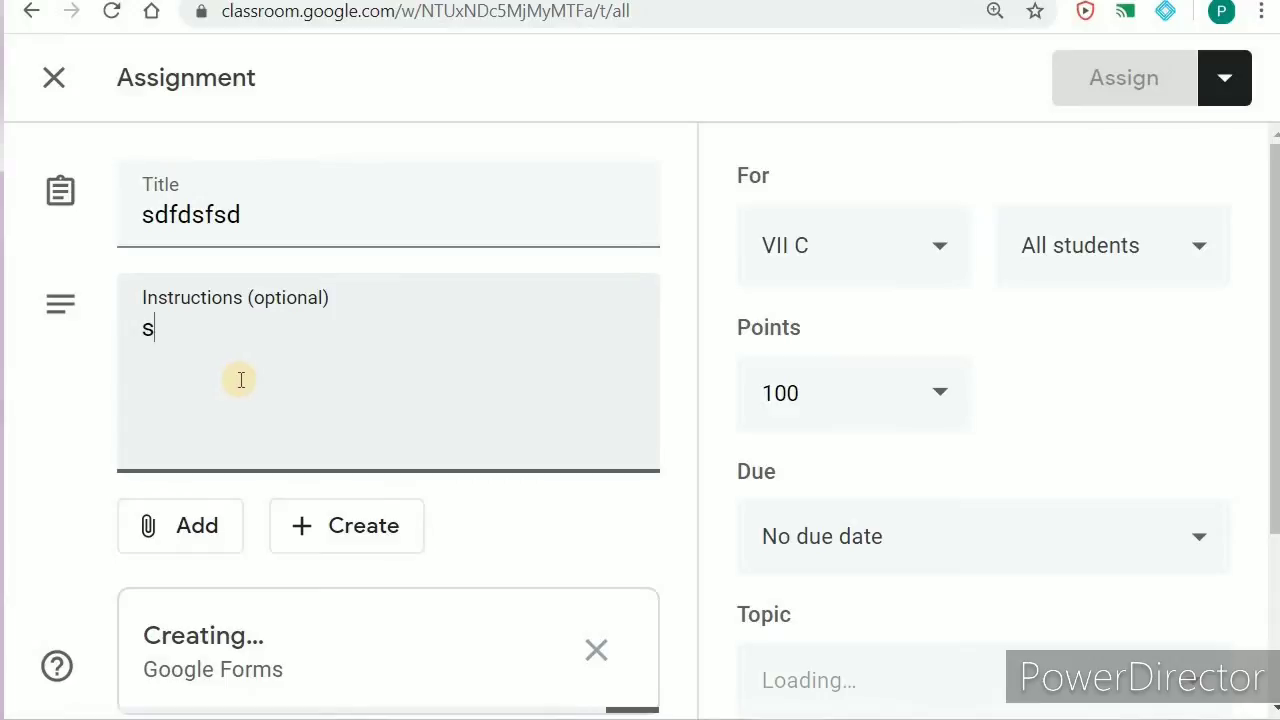
type("dfsdf")
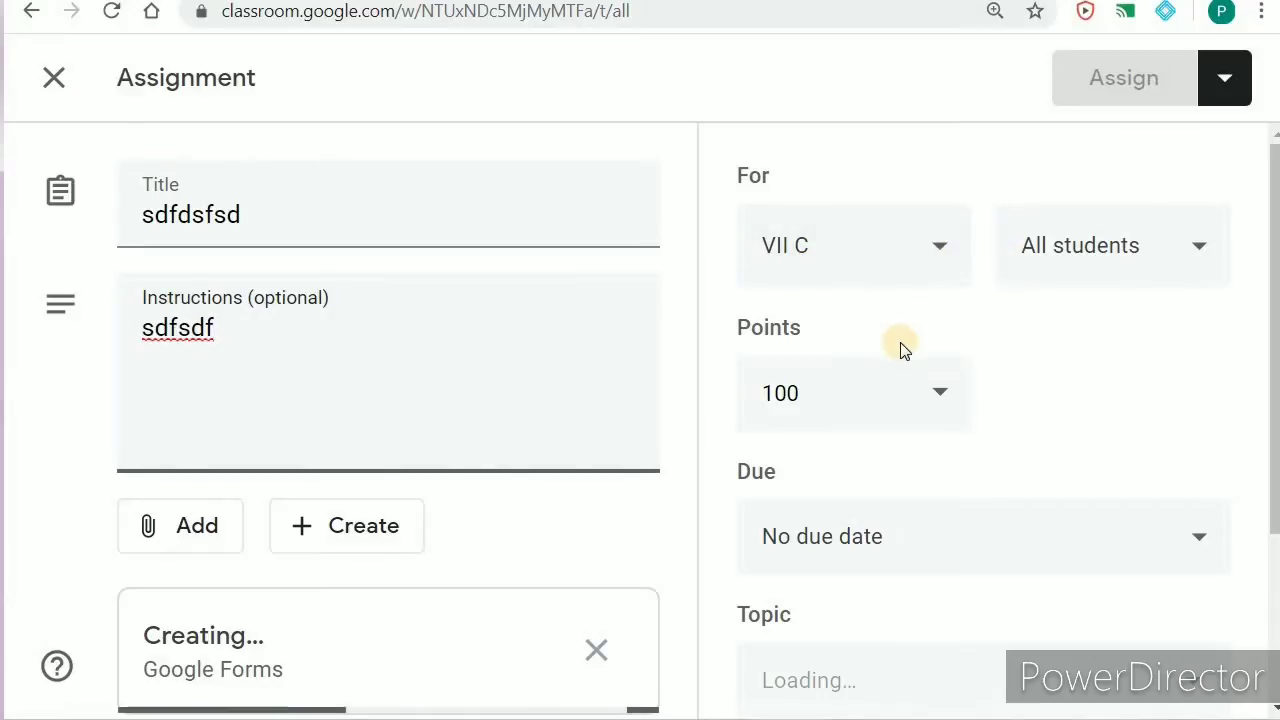
Step: Review the Points options and the due date settings without changing them
left_click(933, 396)
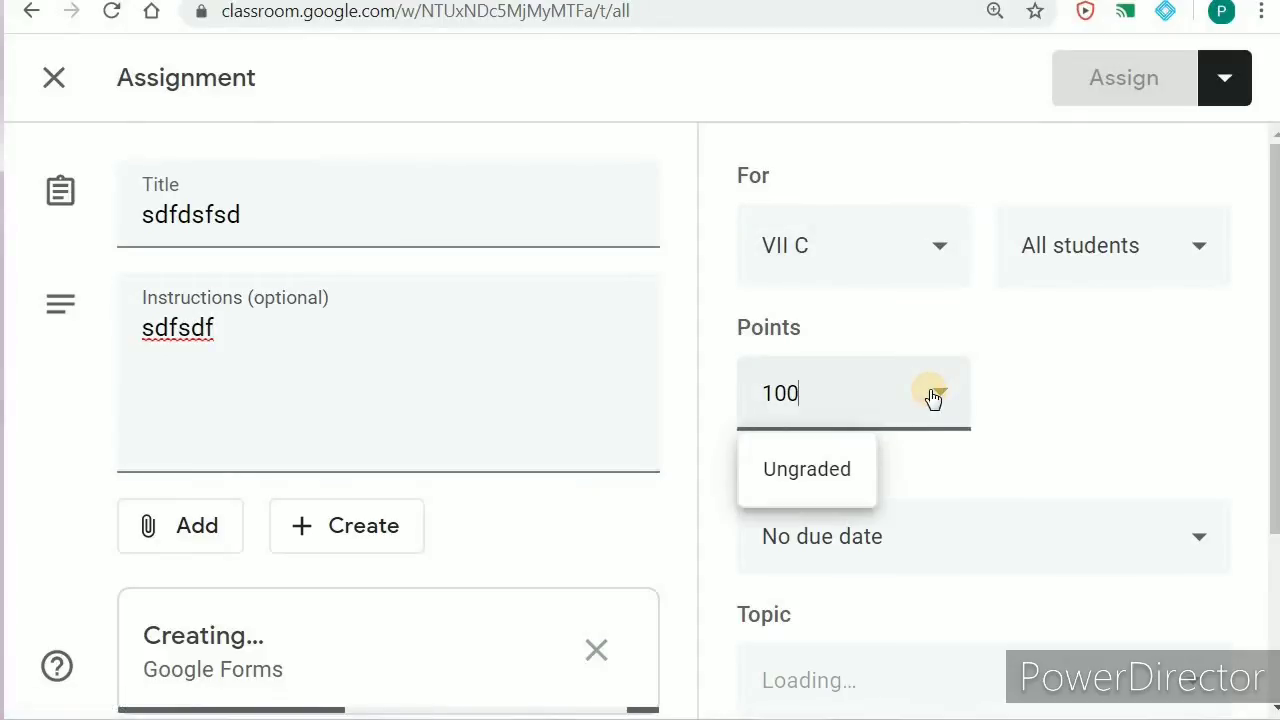
left_click(1197, 540)
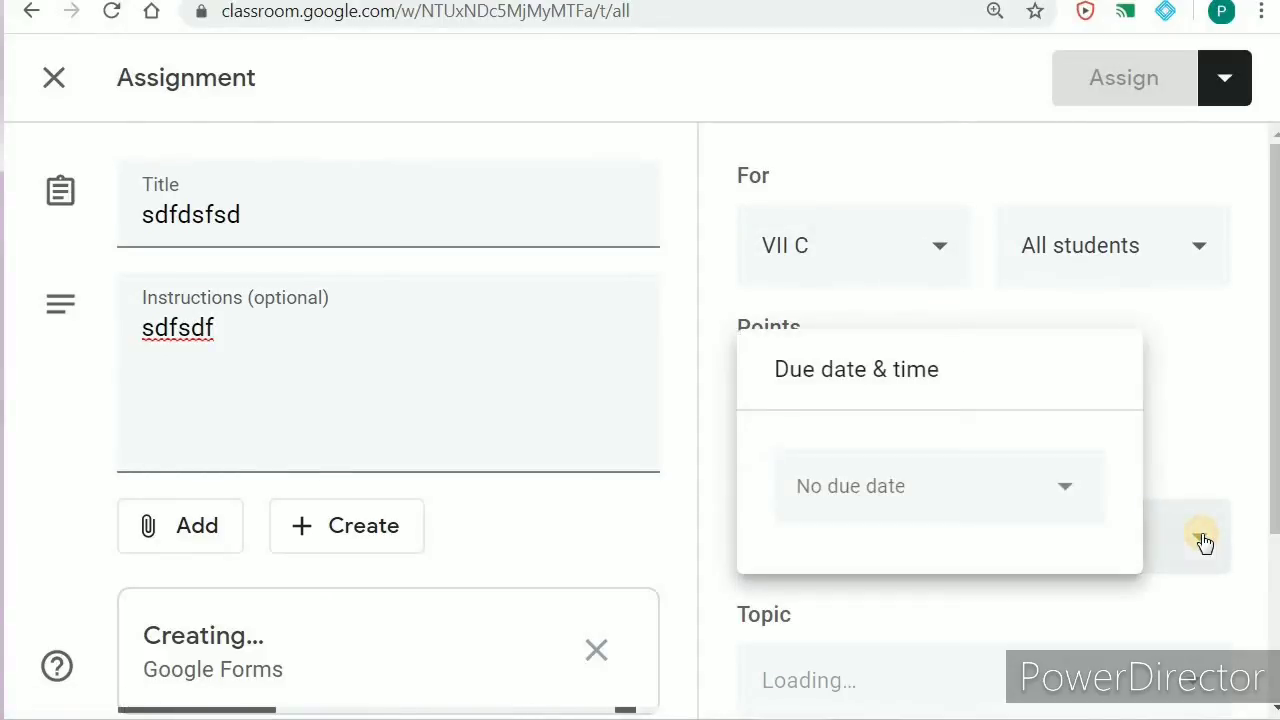
left_click(558, 352)
Step: Open the attached Blank Quiz Google Form once it finishes creating
scroll(514, 430, "down", 3)
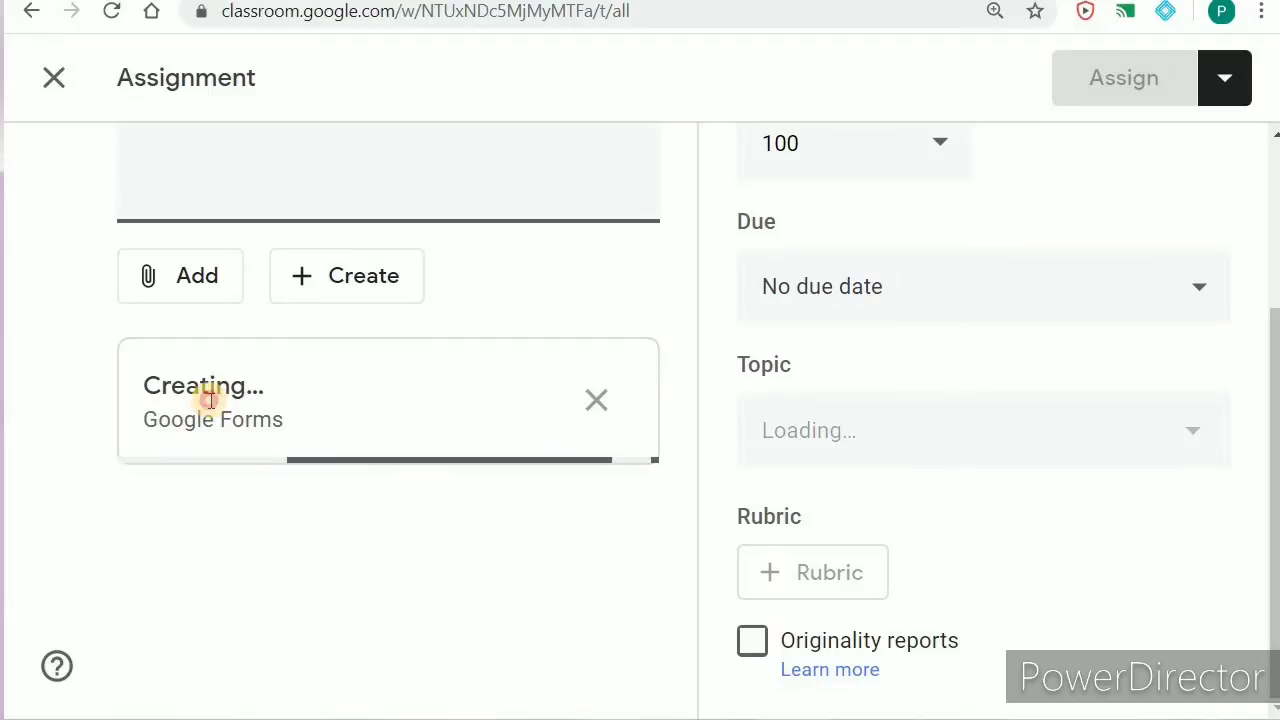
double_click(211, 400)
triple_click(211, 400)
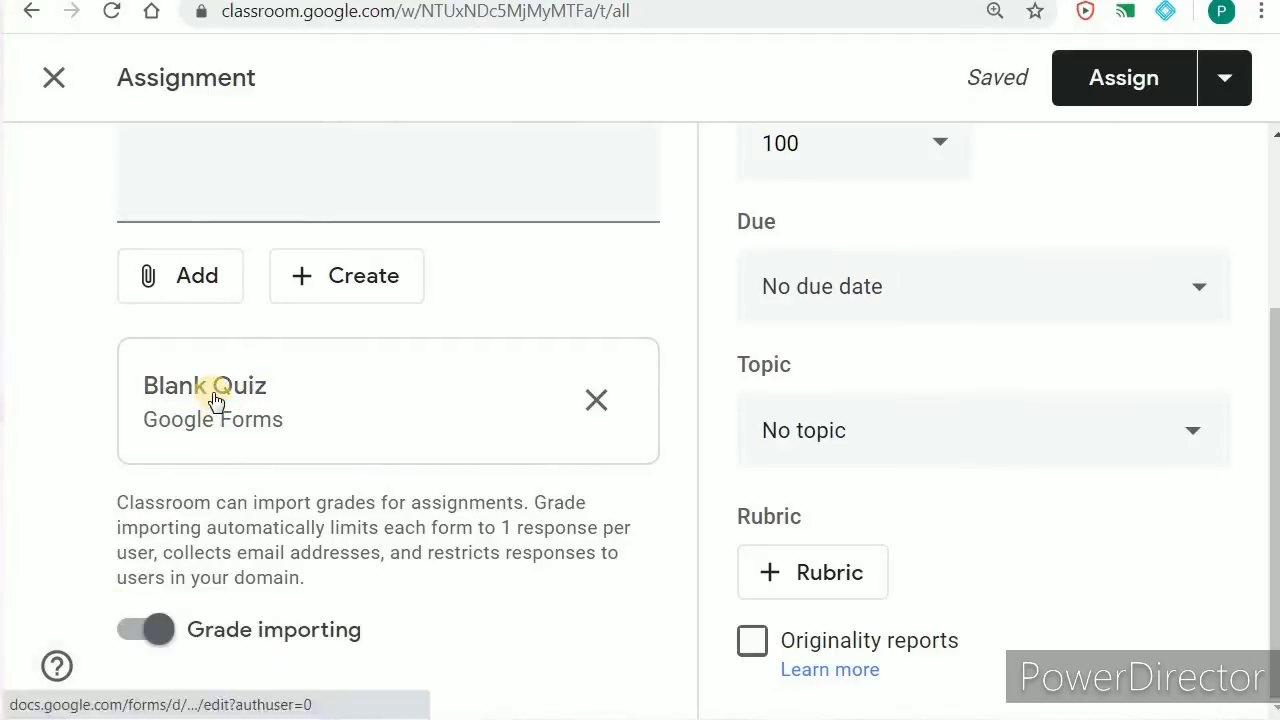
left_click(215, 398)
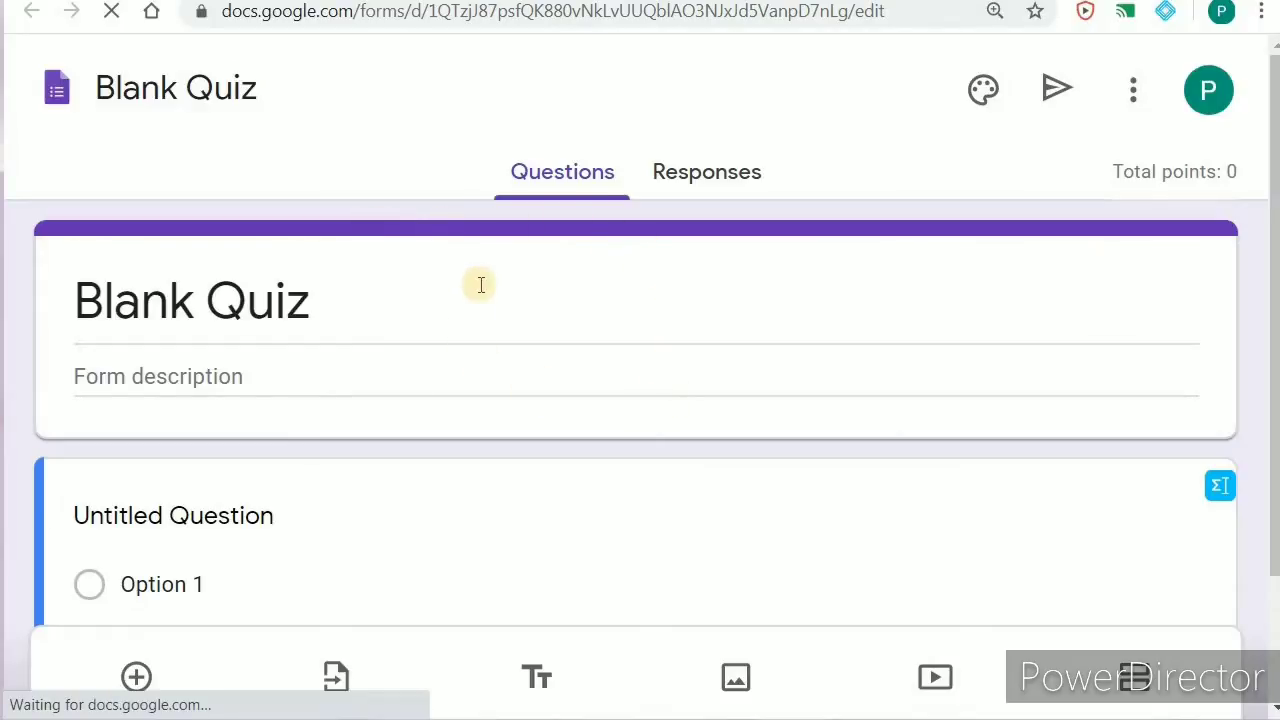
Step: Rename the form file from Blank Quiz to 'Computer unit test'
left_click(248, 88)
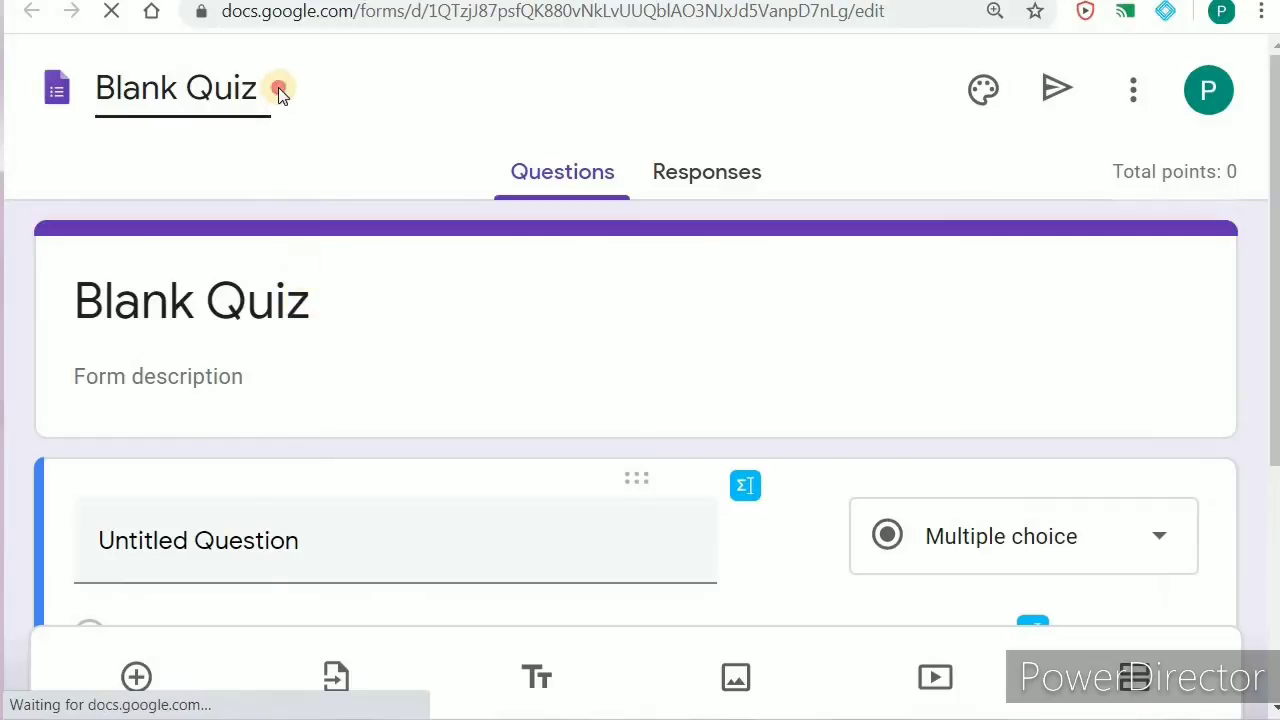
left_click_drag(258, 88, 94, 88)
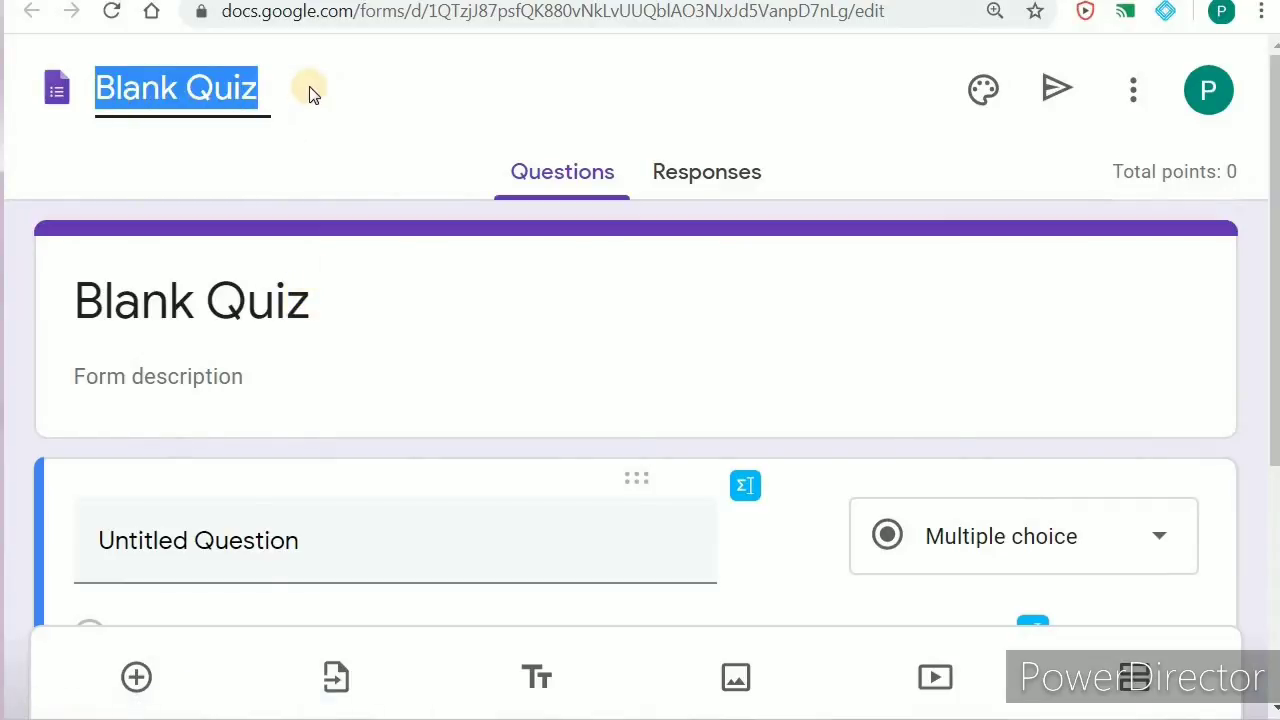
type("Compu")
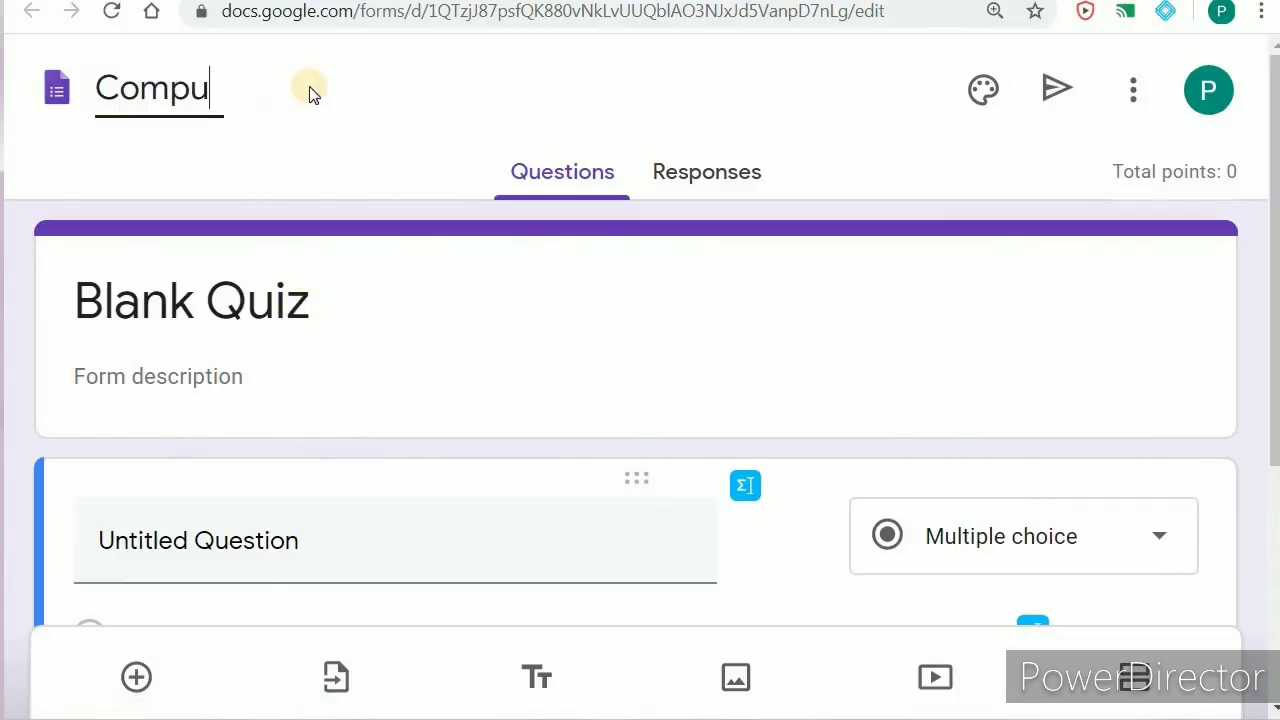
type("ter unit test")
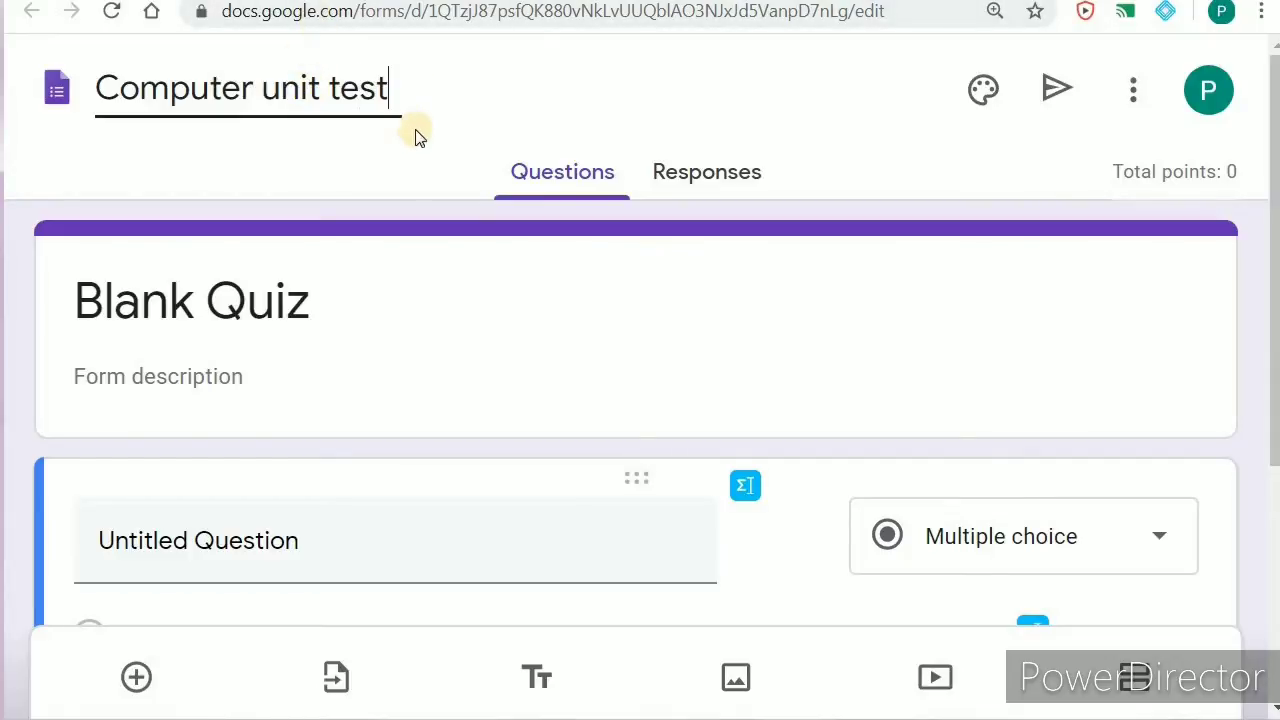
Step: Change the form title to 'Spreadsheets' and return to the Classroom assignment
triple_click(325, 302)
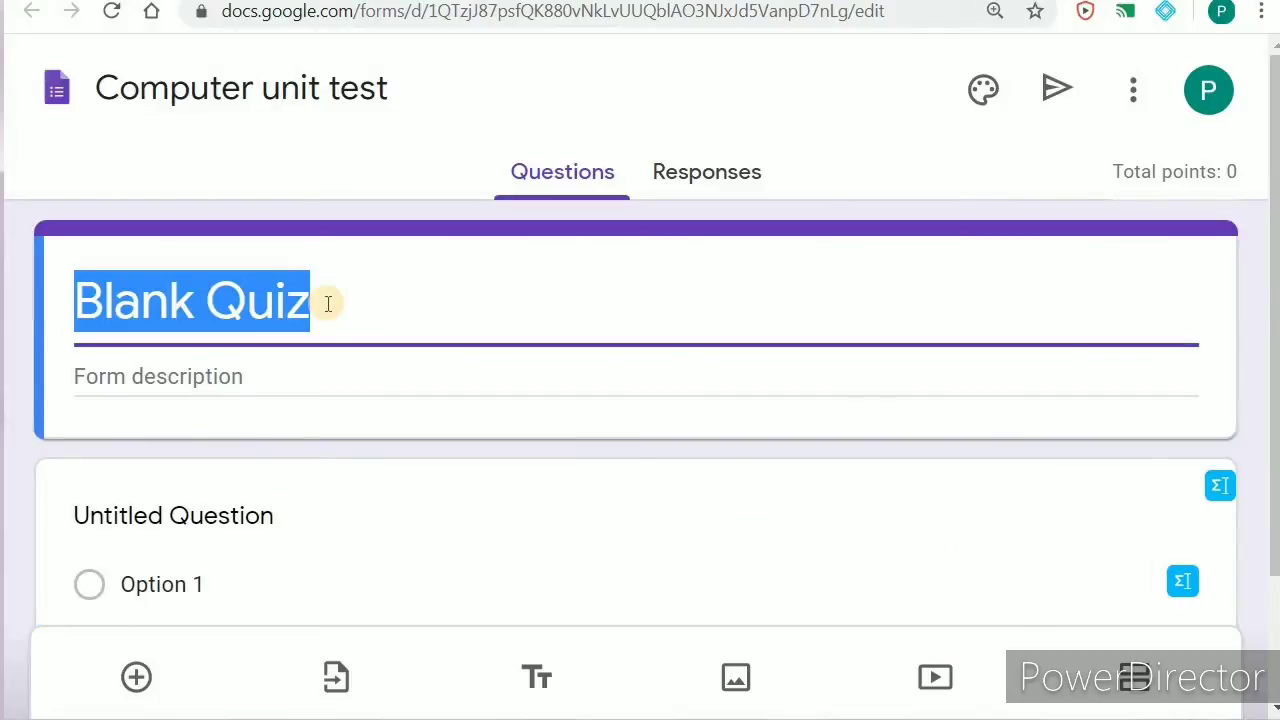
type("Spre")
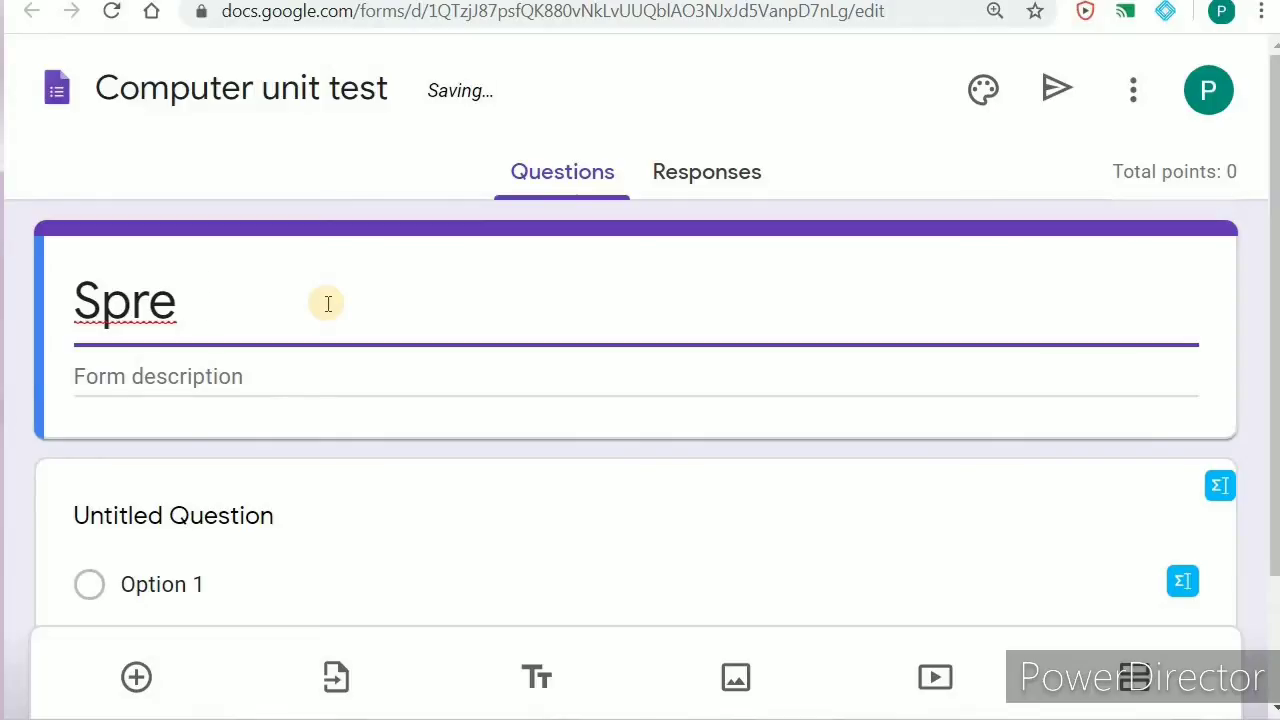
type("adsheets")
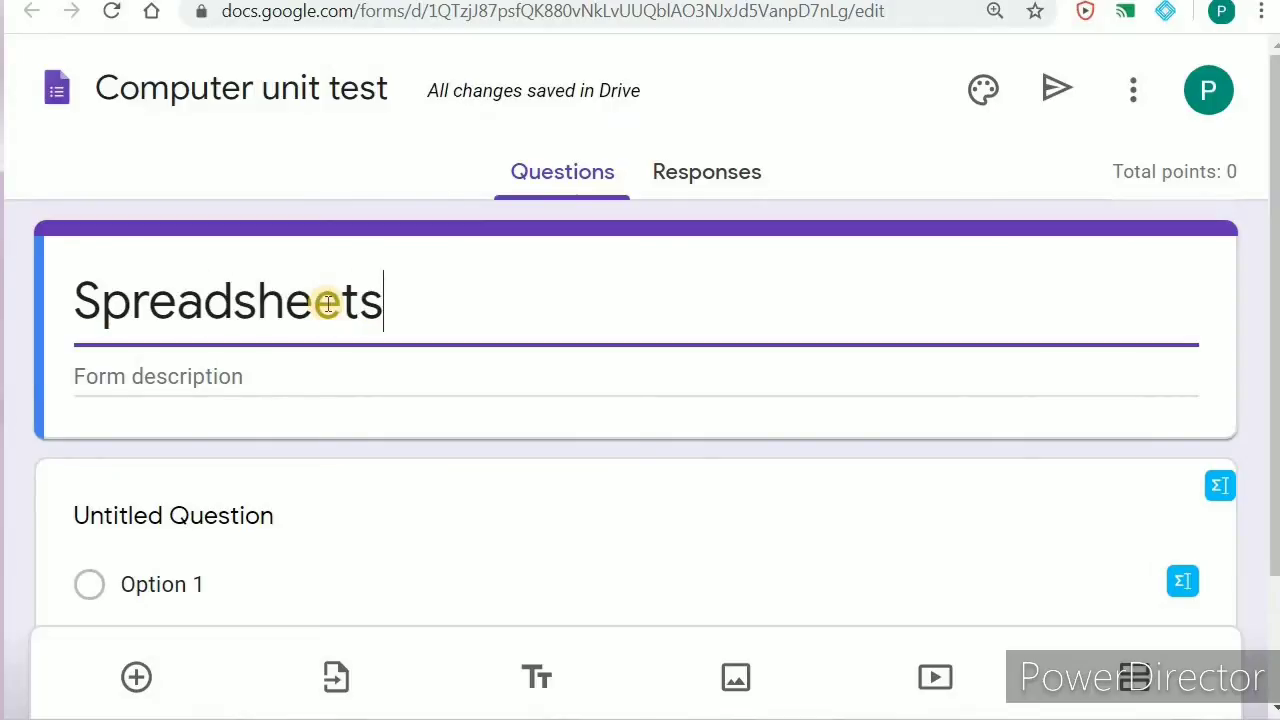
left_click(323, 384)
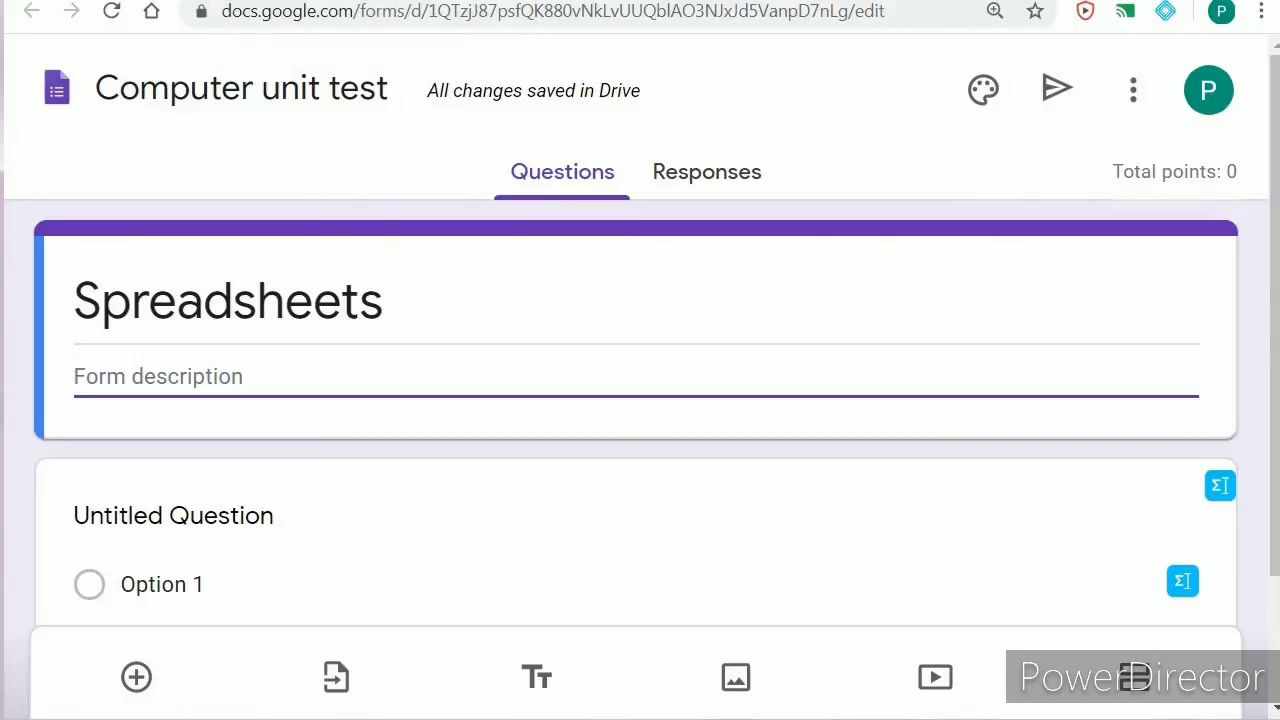
left_click(360, 2)
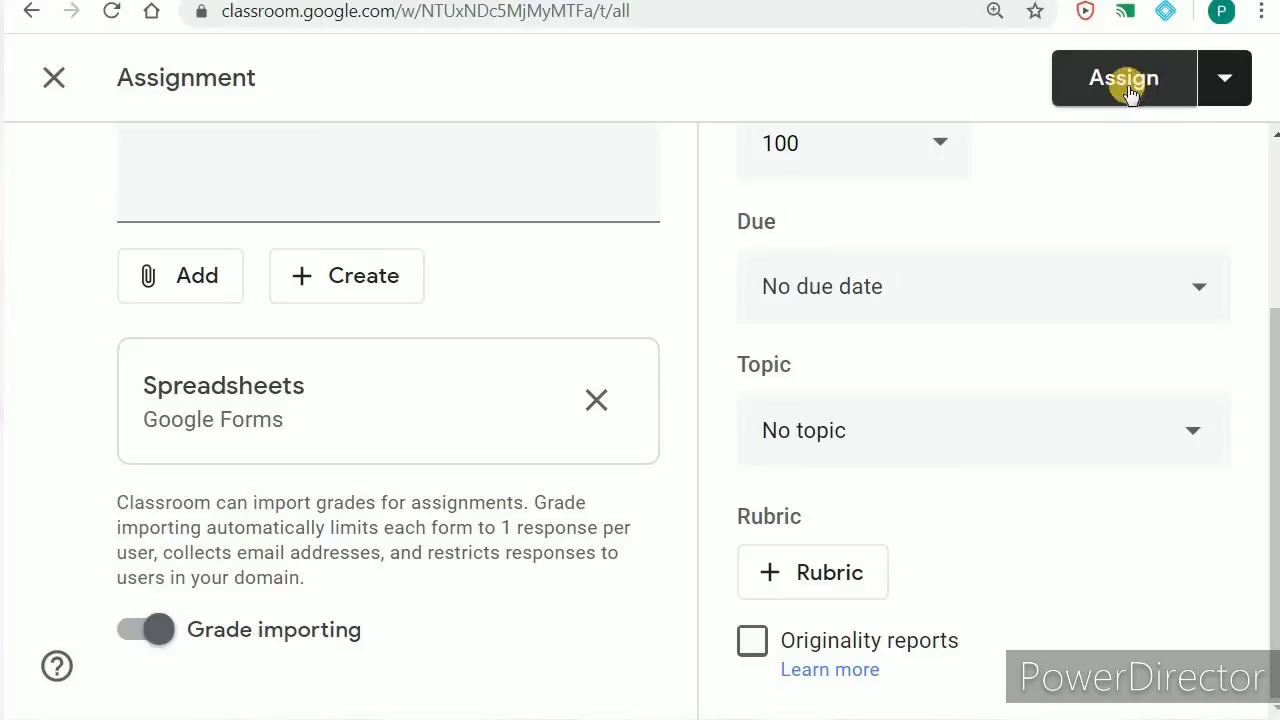
Step: Close the quiz assignment without posting, leaving it as a draft
left_click(1226, 78)
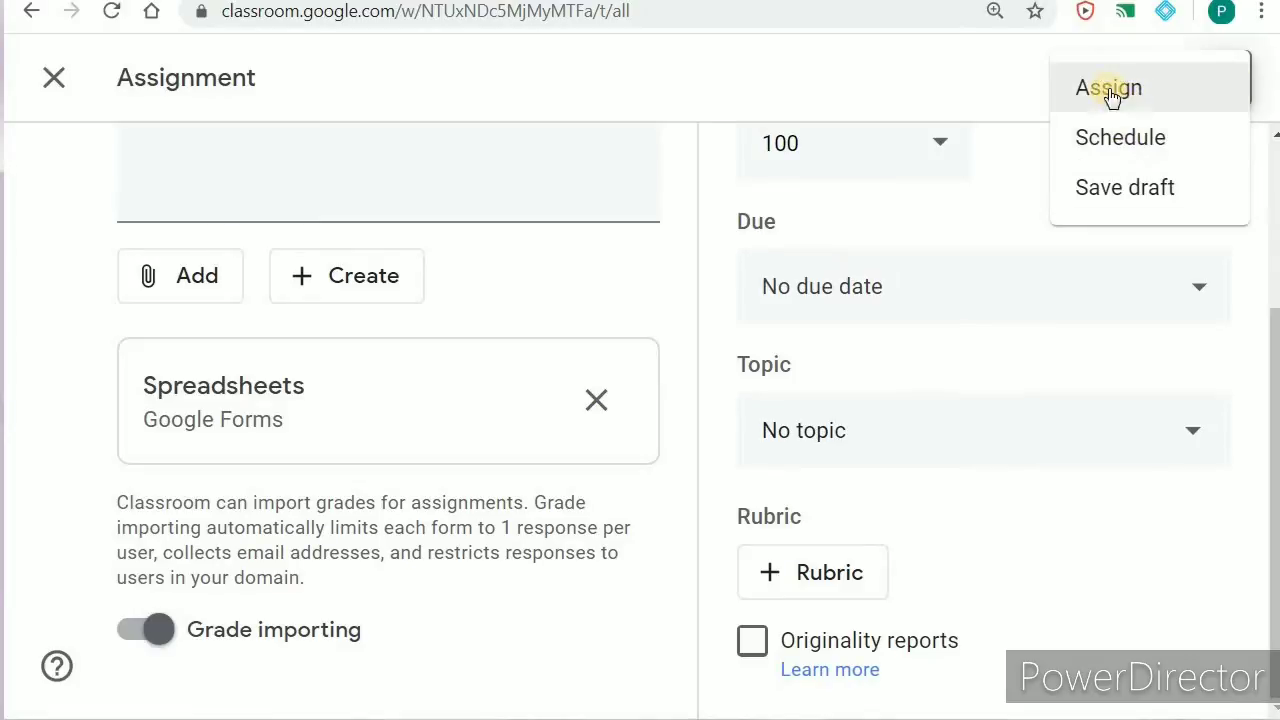
left_click(972, 102)
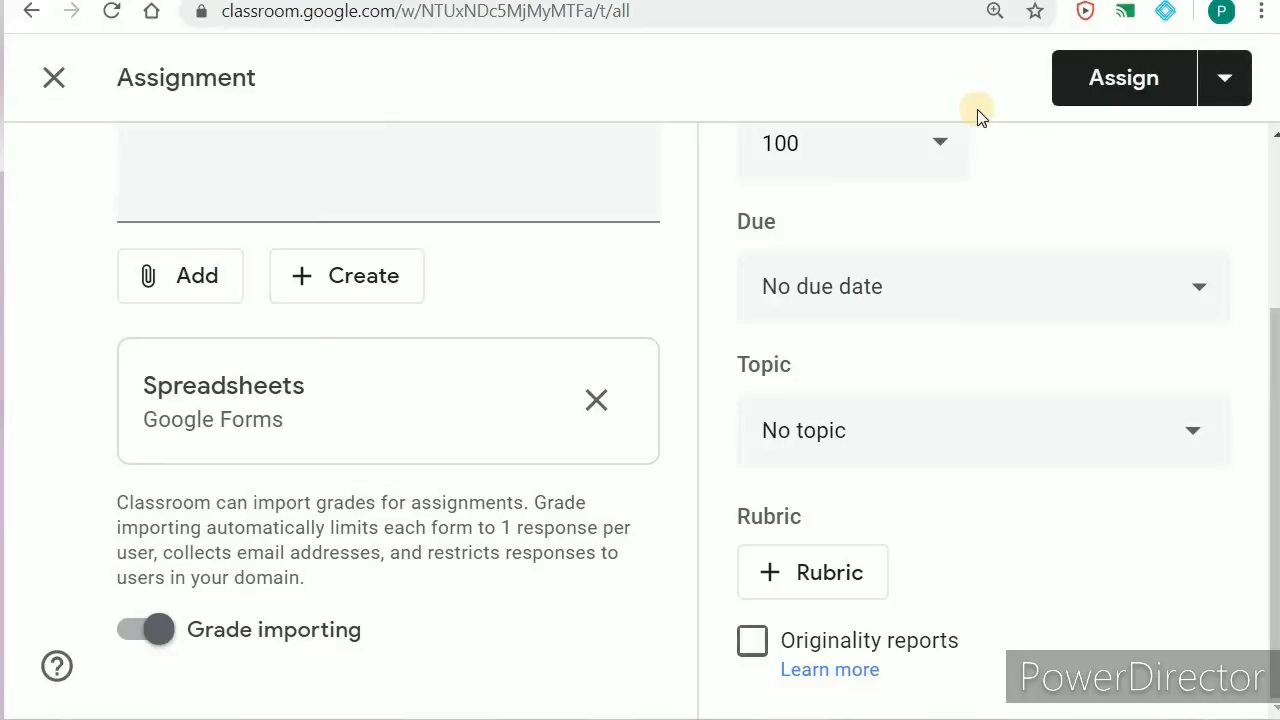
left_click(55, 80)
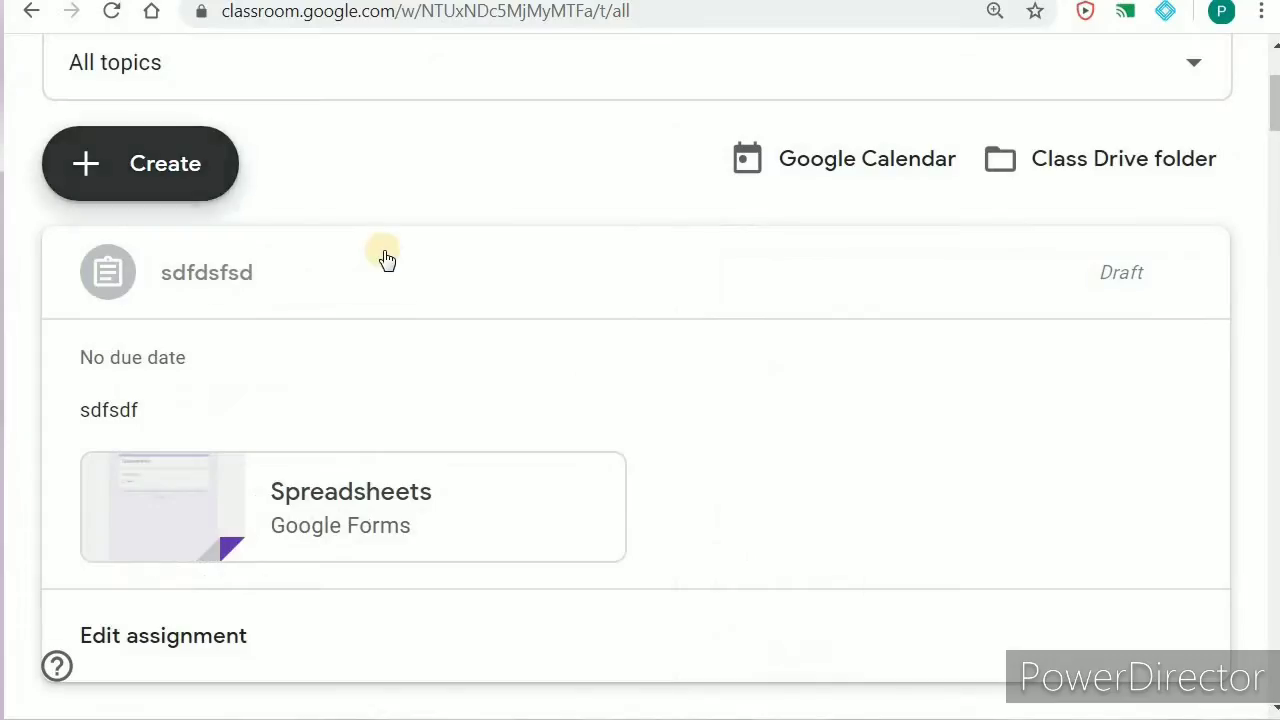
Step: Start a new Question post from the Create menu
left_click(165, 168)
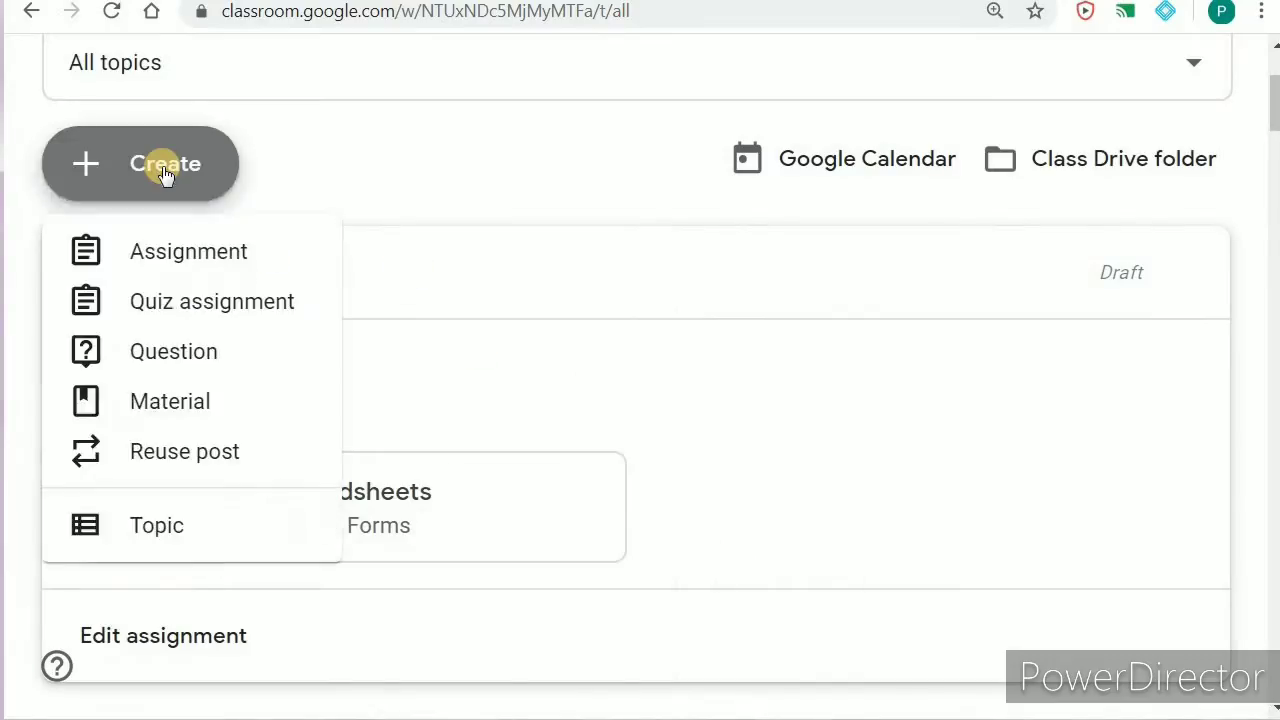
left_click(172, 352)
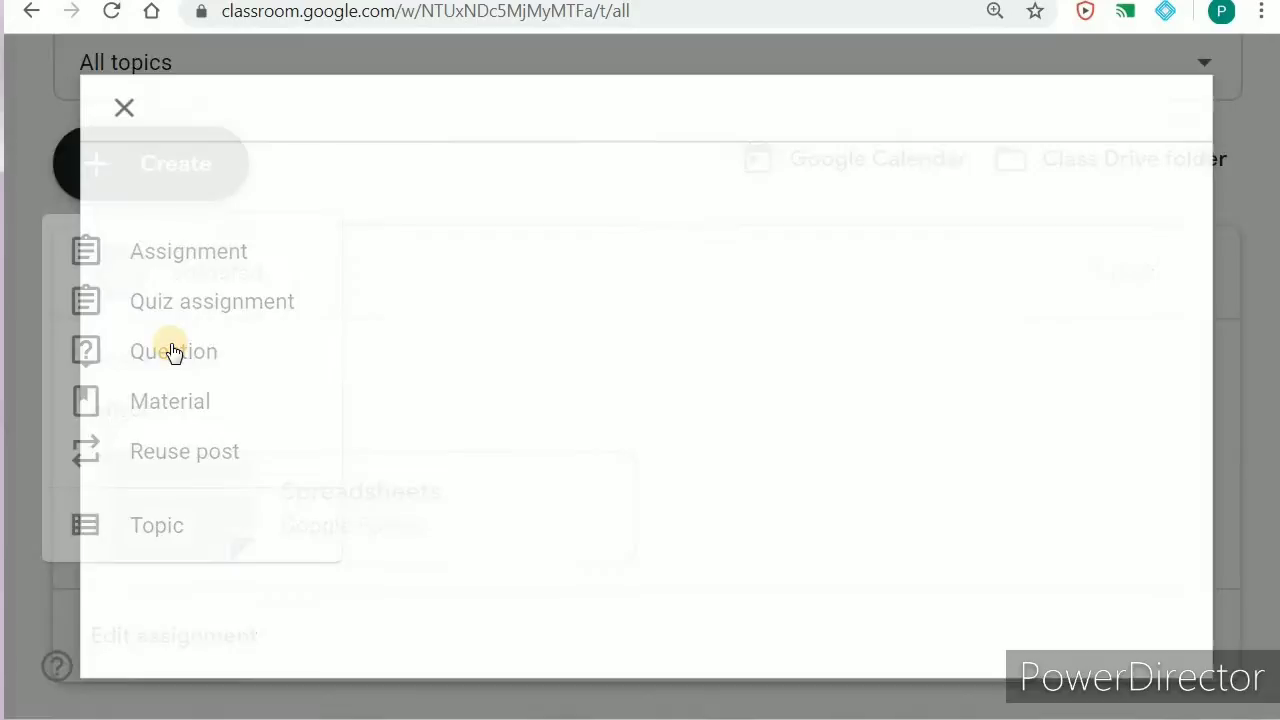
left_click(163, 182)
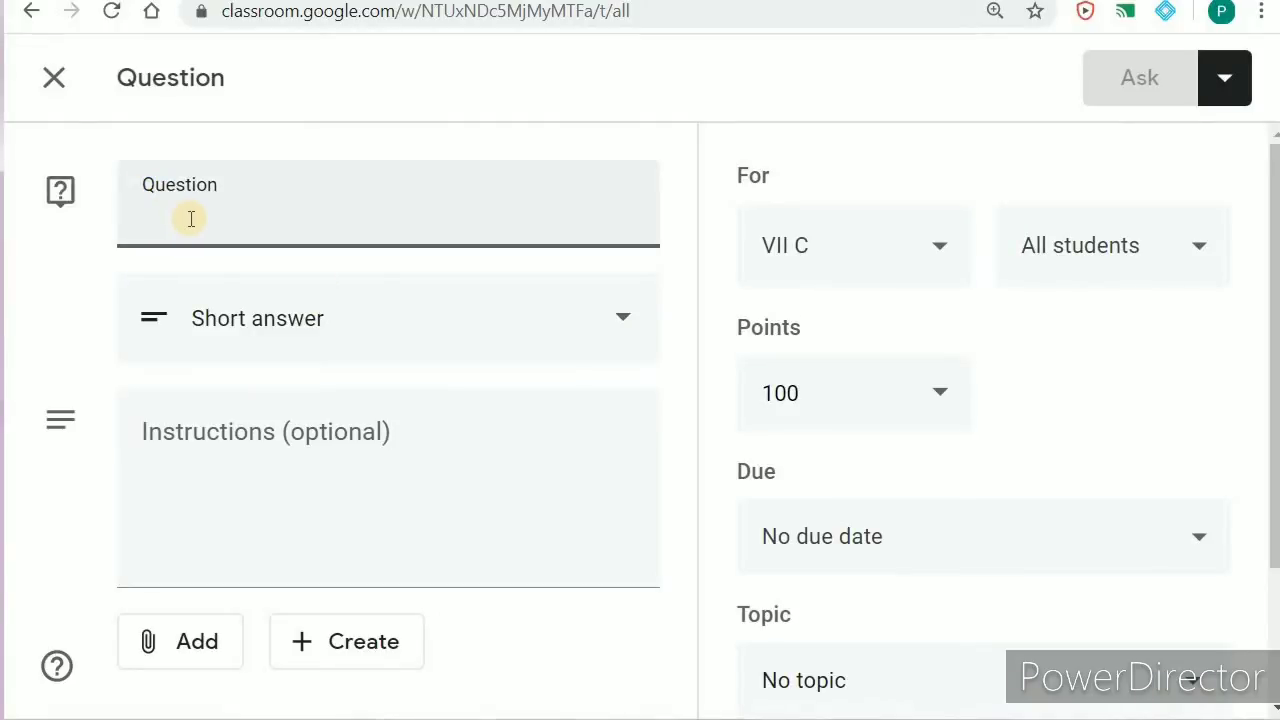
Step: Enter the question 'who is the father of computer?' and set its type to Multiple choice
type("h")
key("BackSpace")
type("who is the father of computer?")
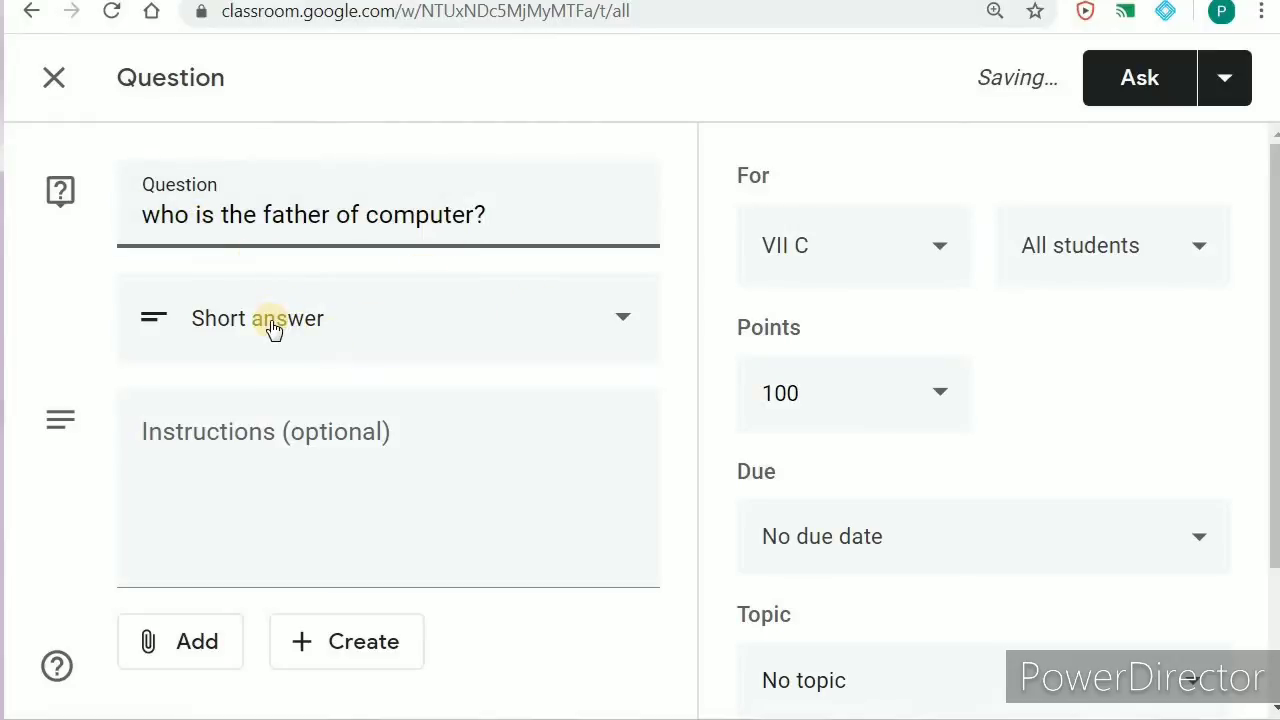
left_click(188, 557)
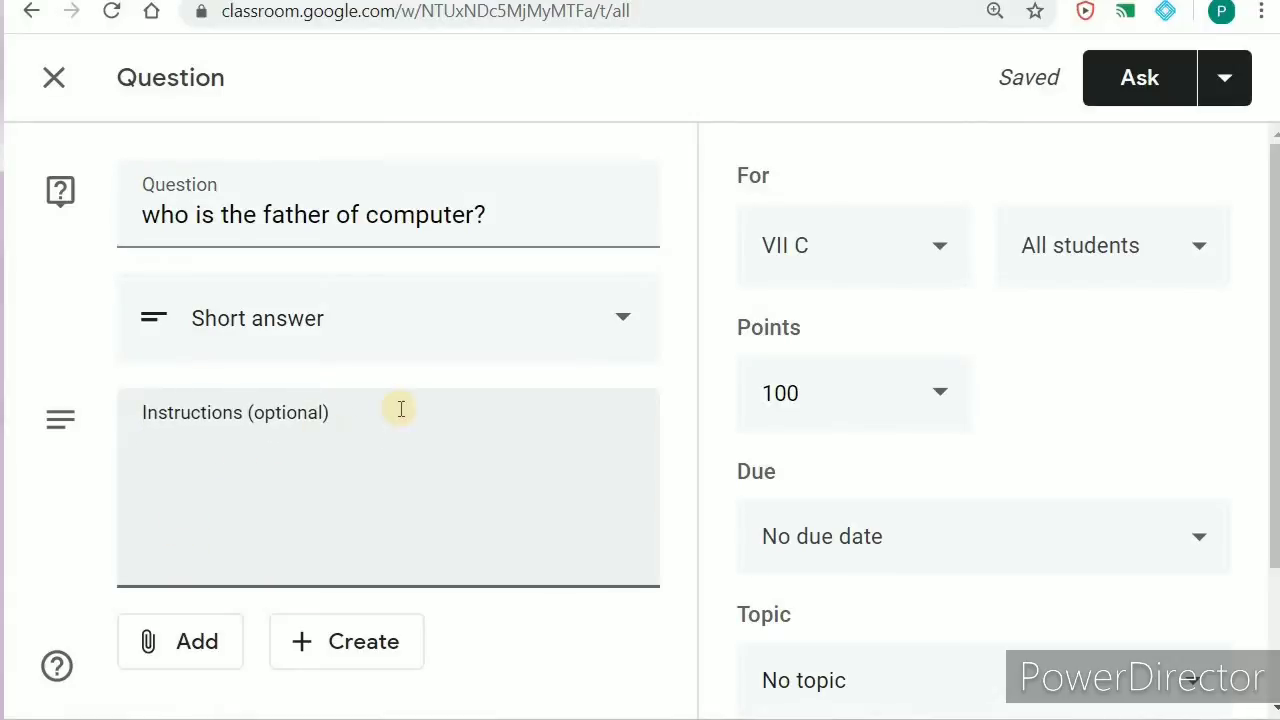
left_click(624, 320)
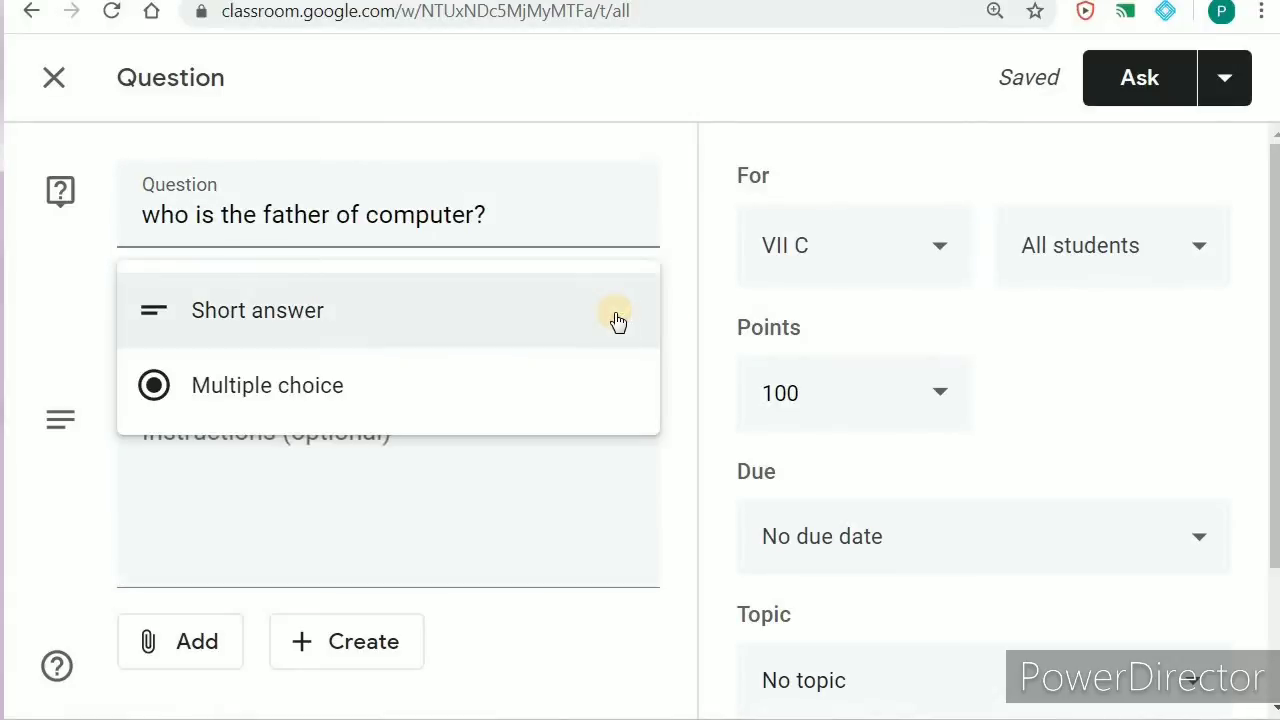
left_click(378, 392)
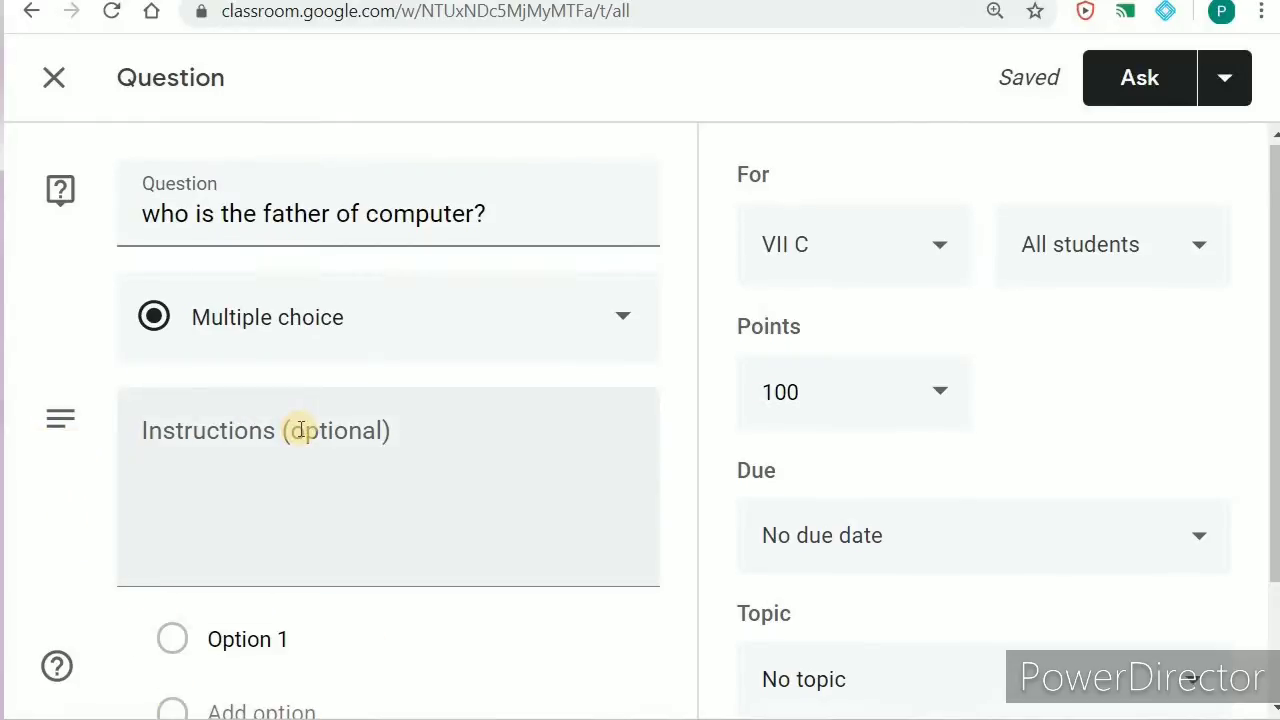
Step: Enter Charles and James as the first two answer options
scroll(297, 428, "down", 2)
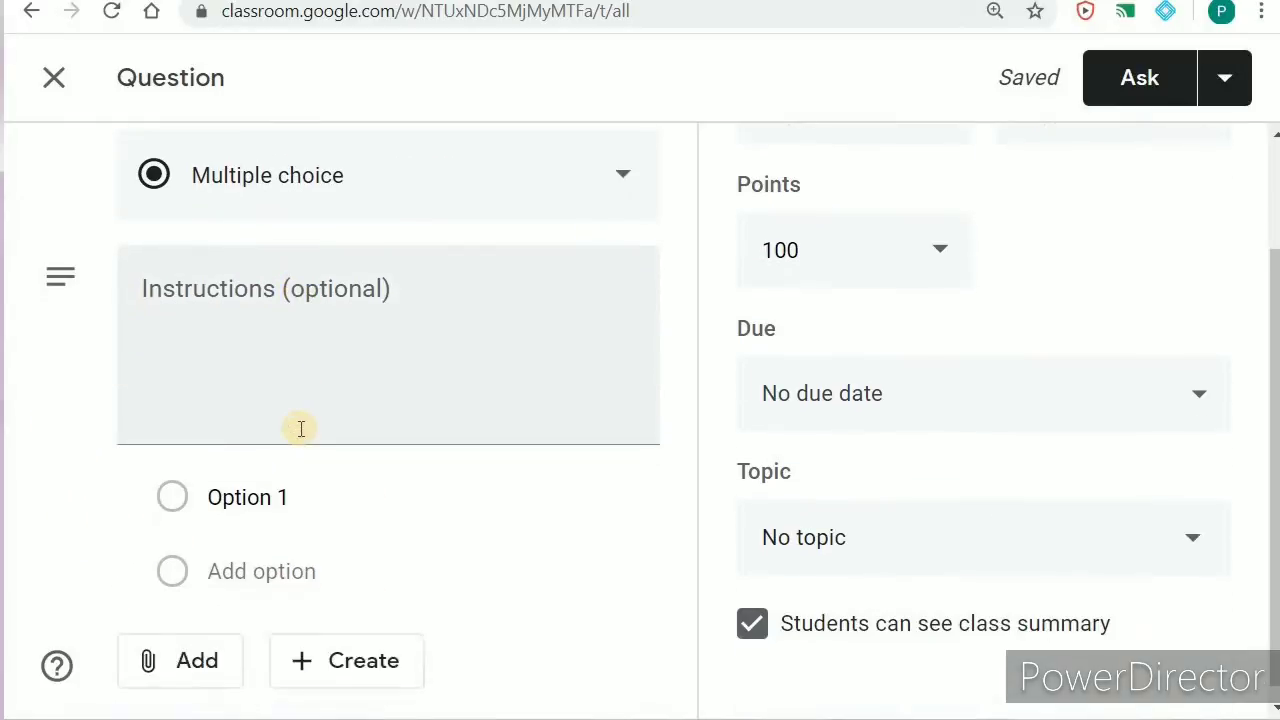
left_click(234, 481)
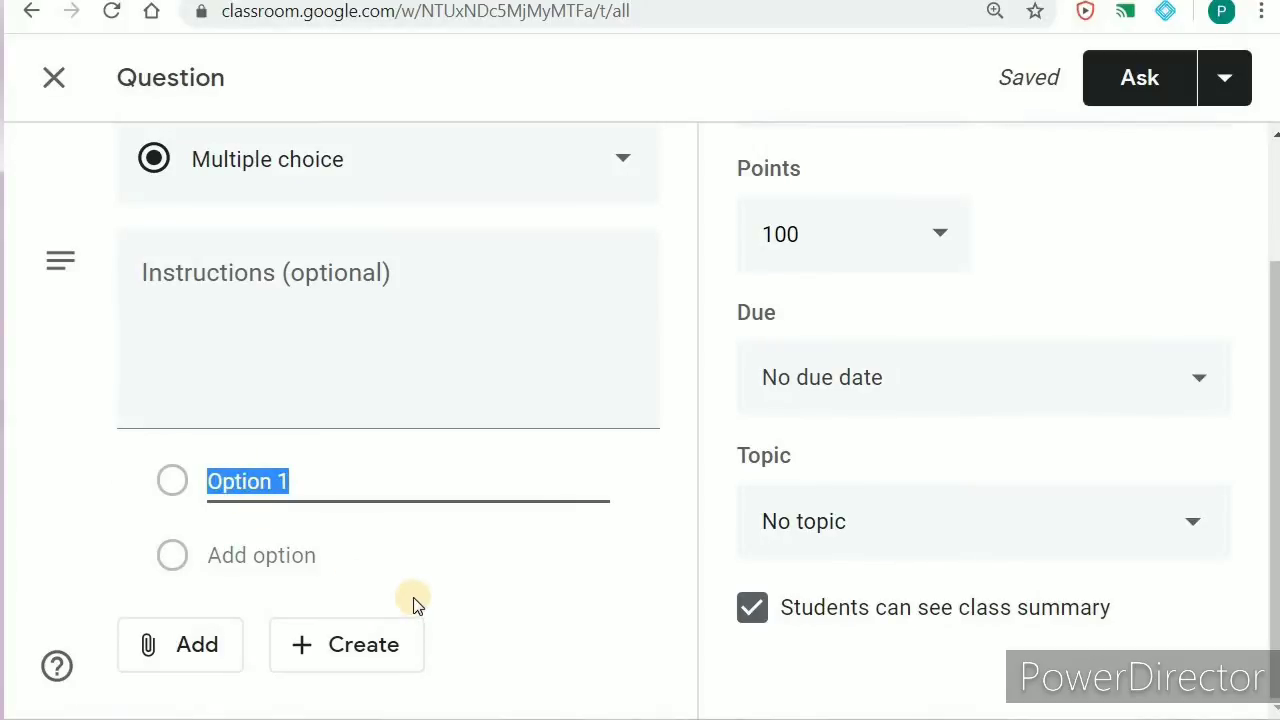
type("Charles")
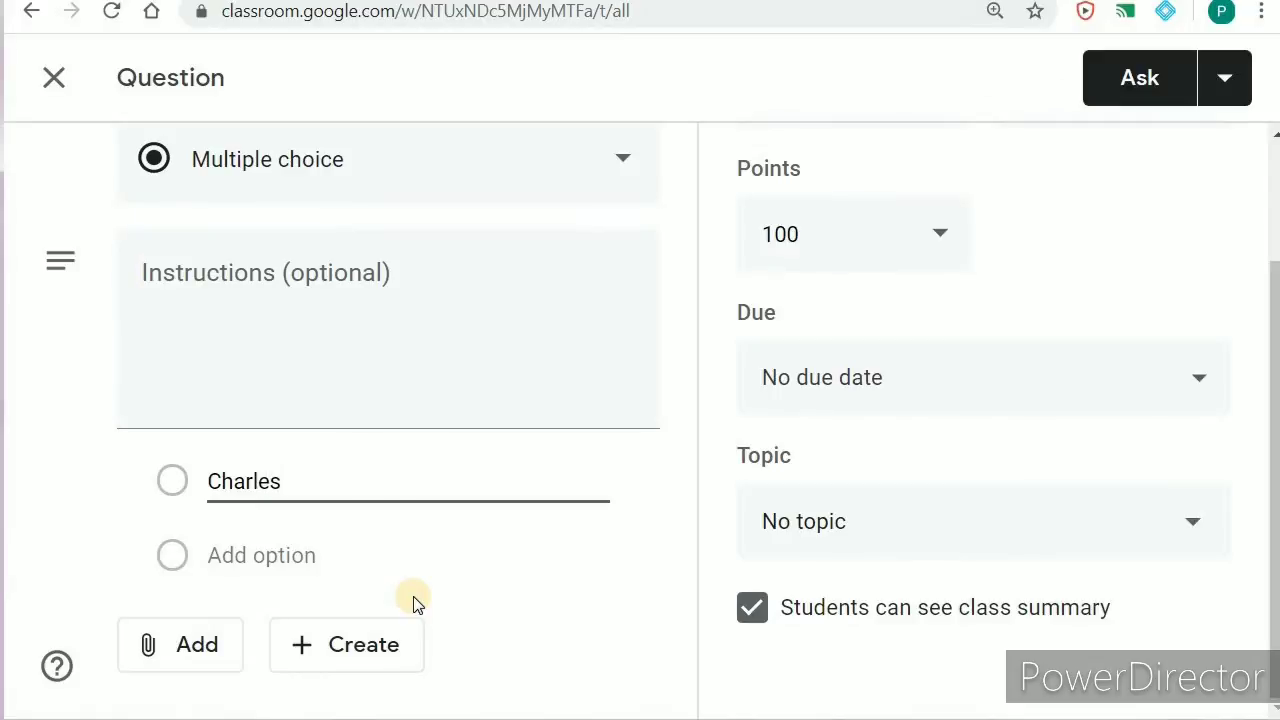
left_click(262, 554)
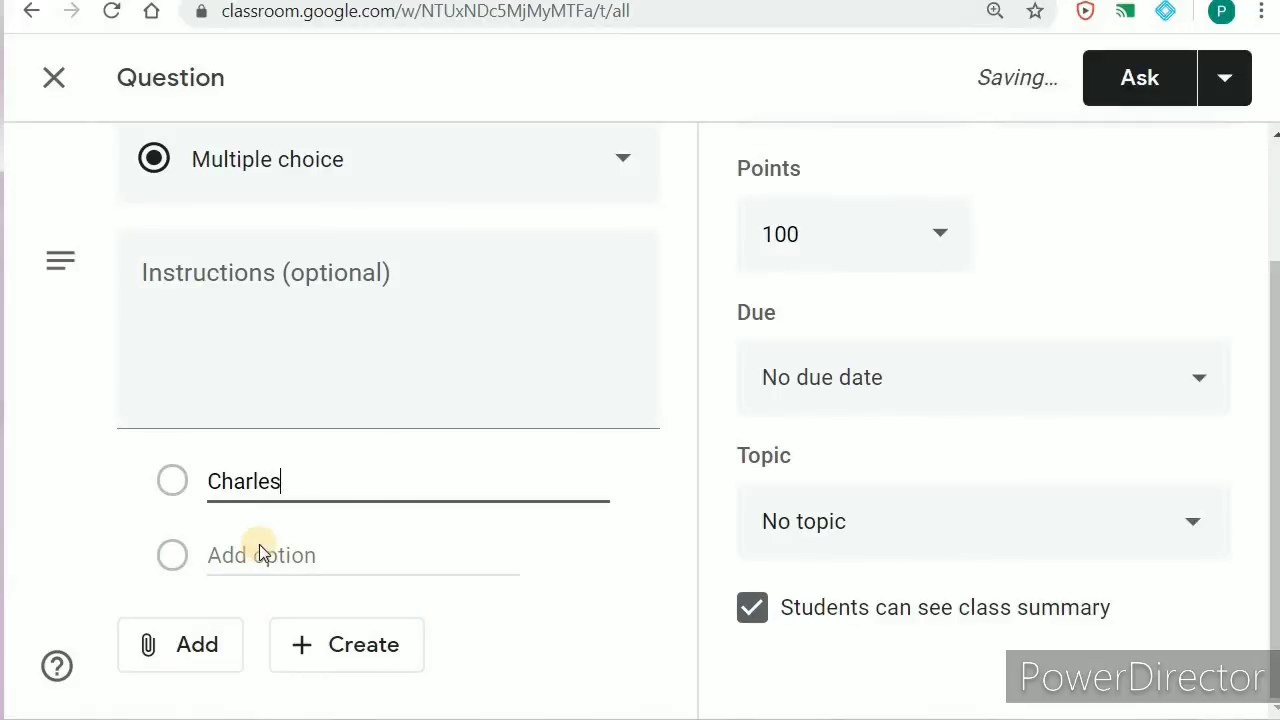
left_click(260, 550)
type("James")
Step: Add Jones as the third answer option and review the question
left_click(288, 648)
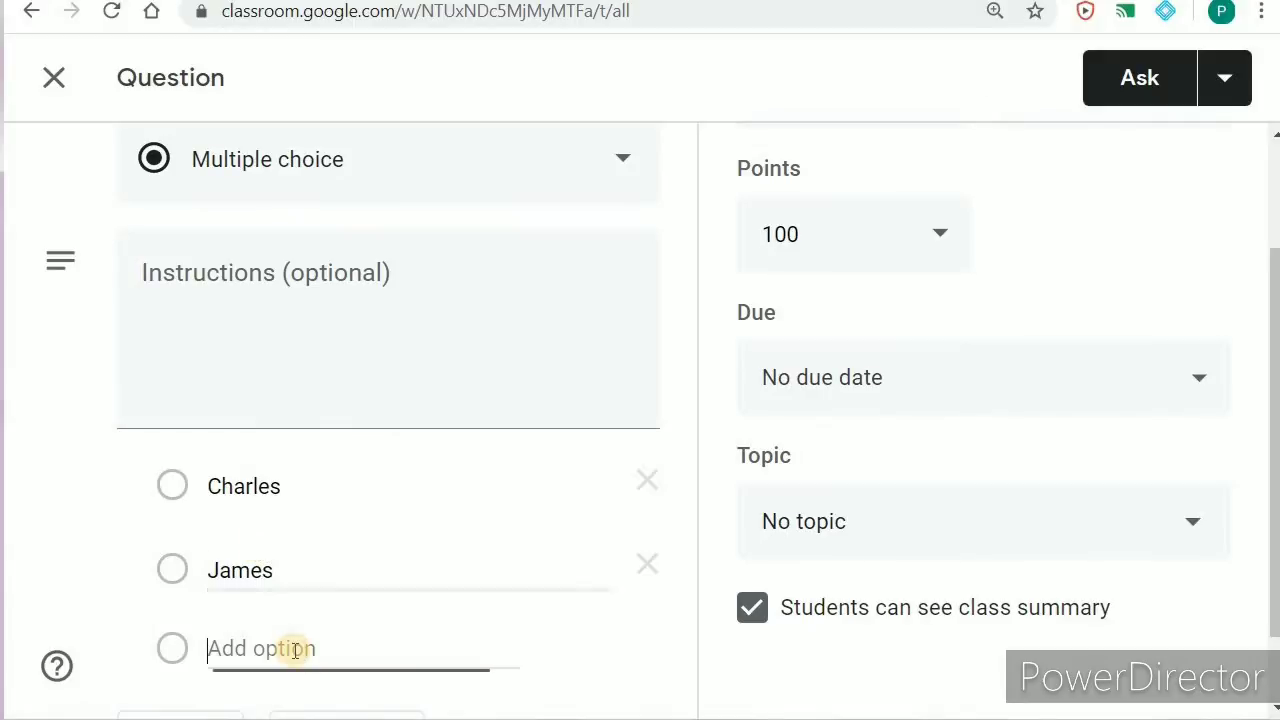
type("Jones")
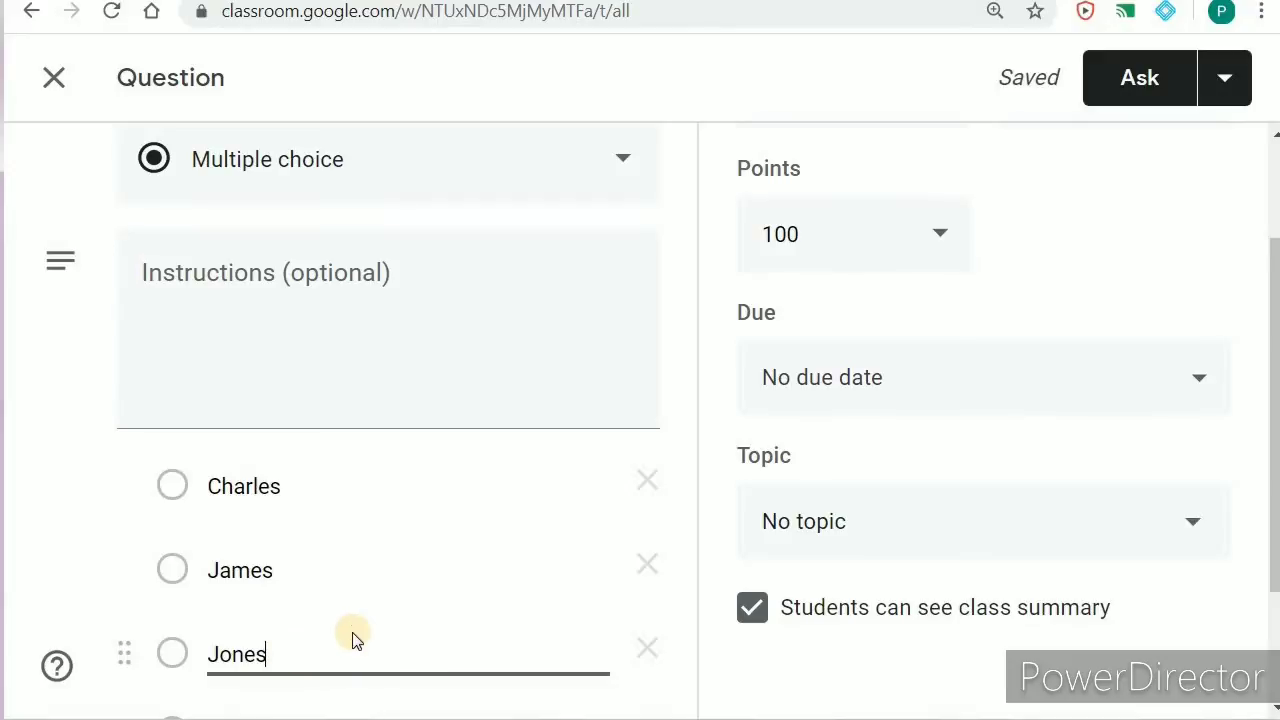
scroll(360, 636, "down", 2)
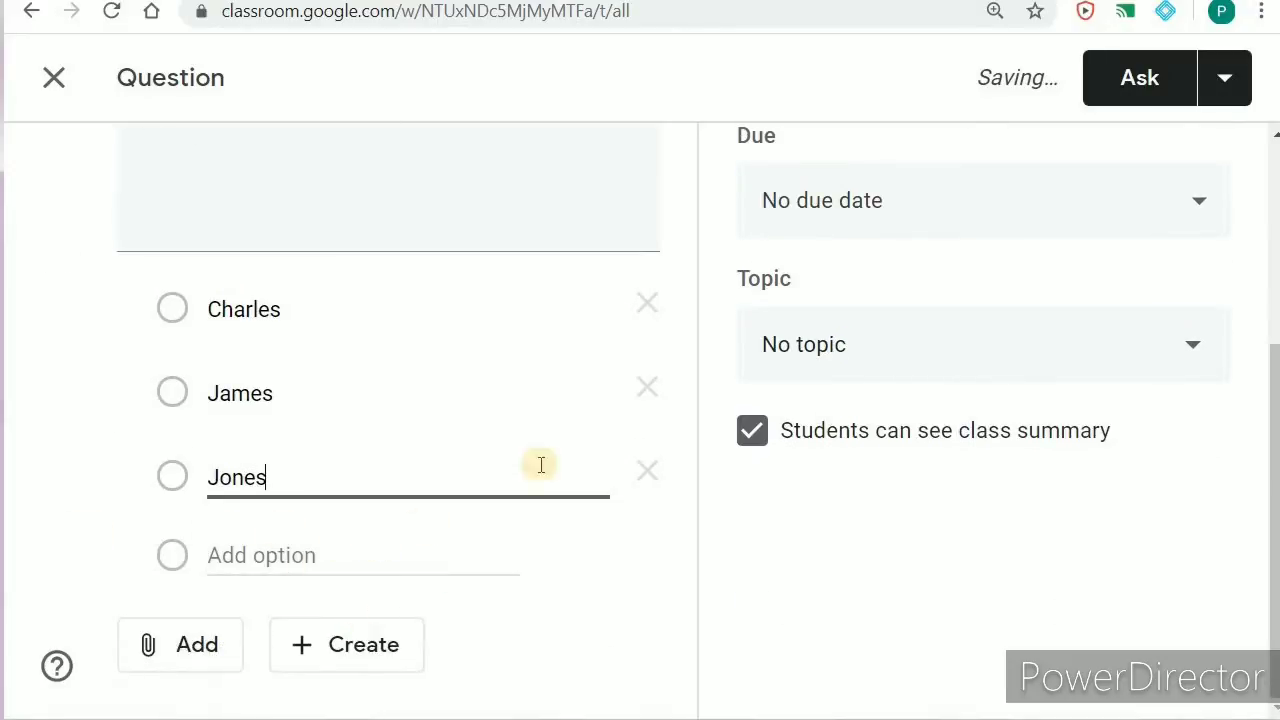
scroll(1047, 331, "up", 3)
scroll(1024, 315, "up", 1)
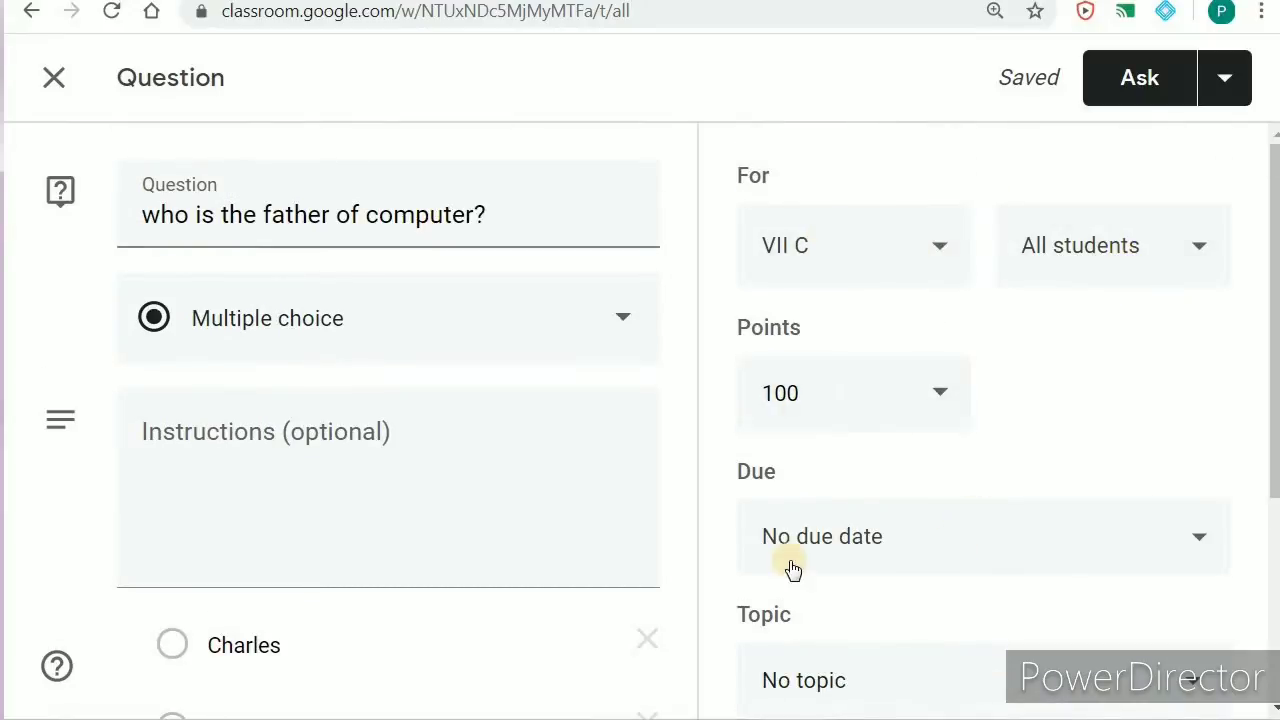
scroll(975, 543, "down", 1)
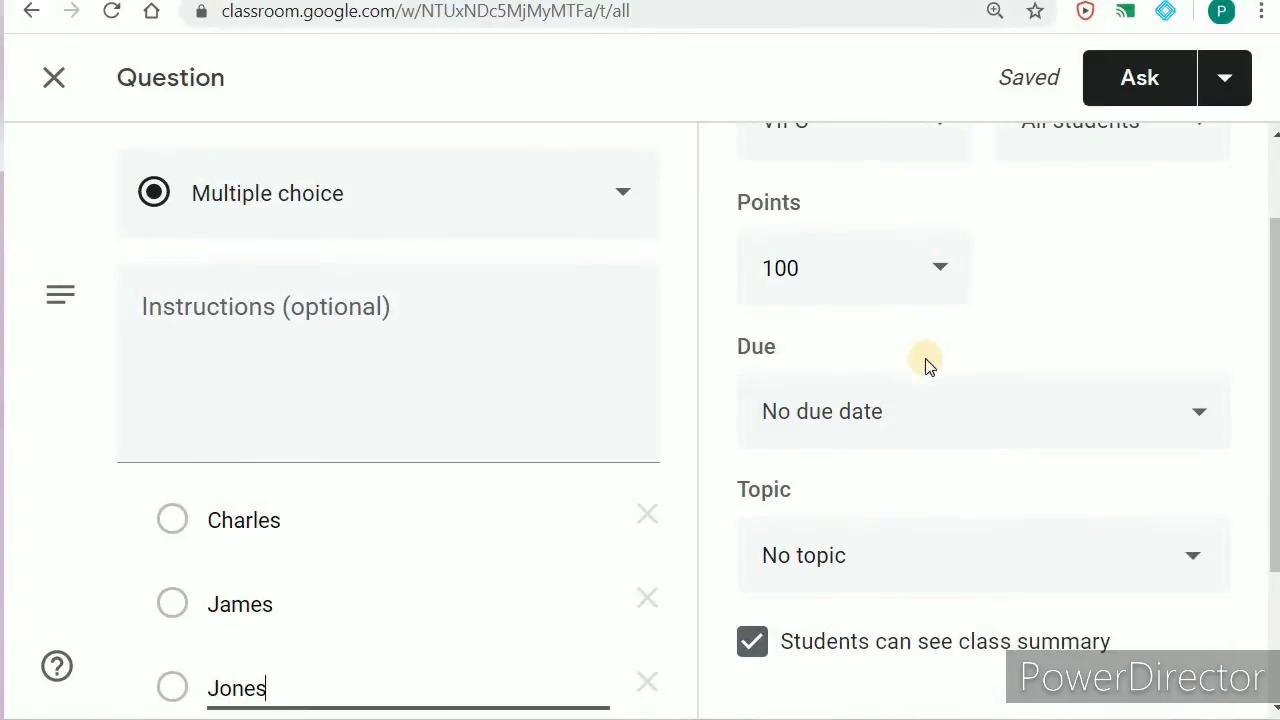
scroll(960, 430, "up", 1)
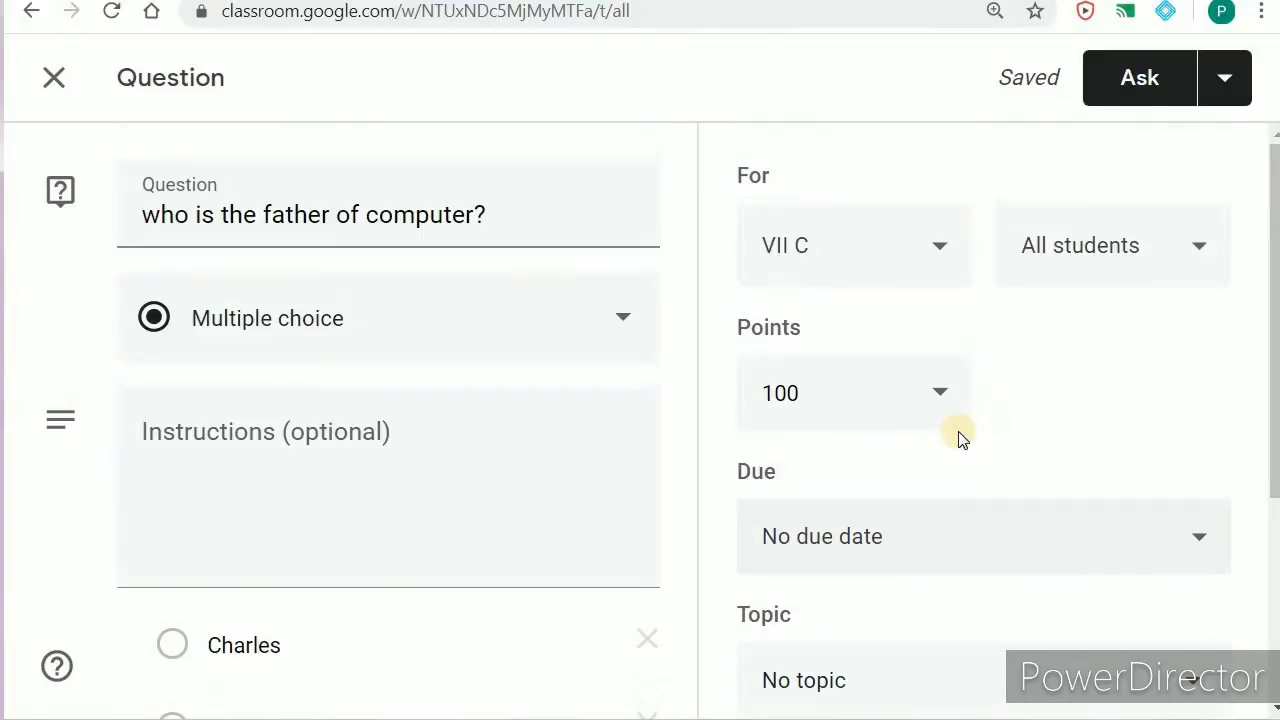
left_click(166, 501)
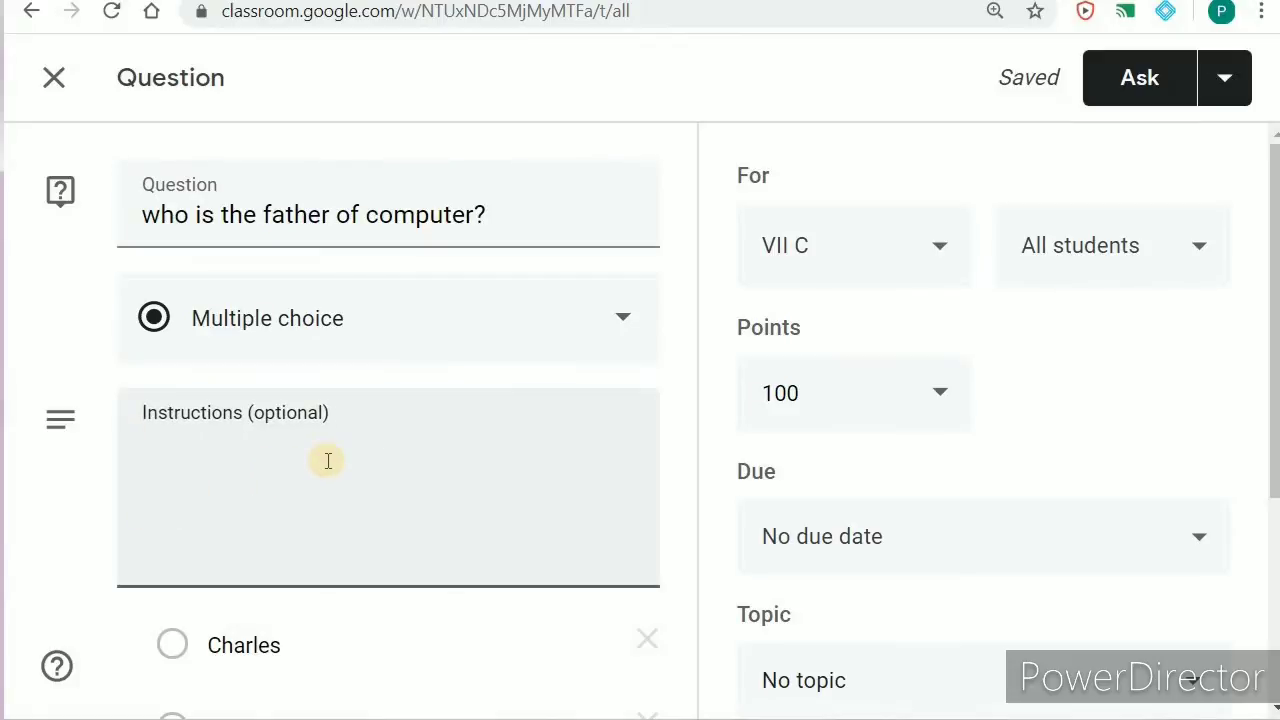
scroll(328, 460, "down", 3)
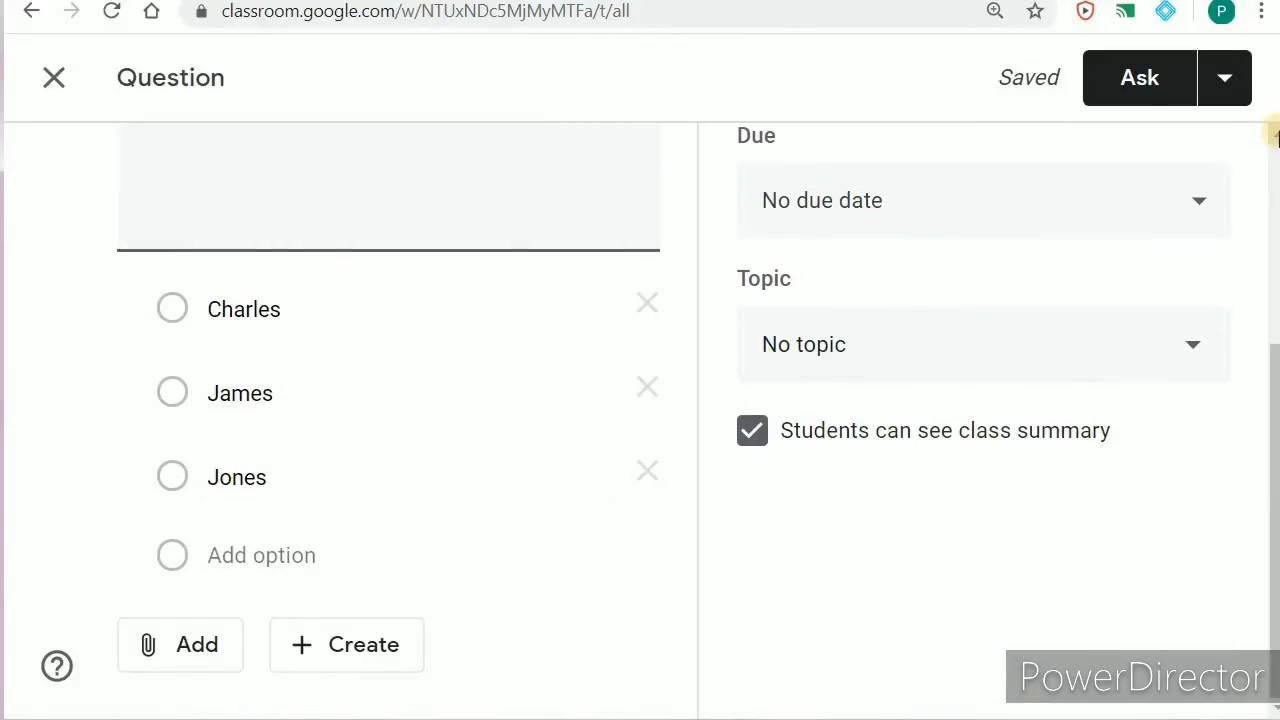
scroll(1276, 137, "up", 3)
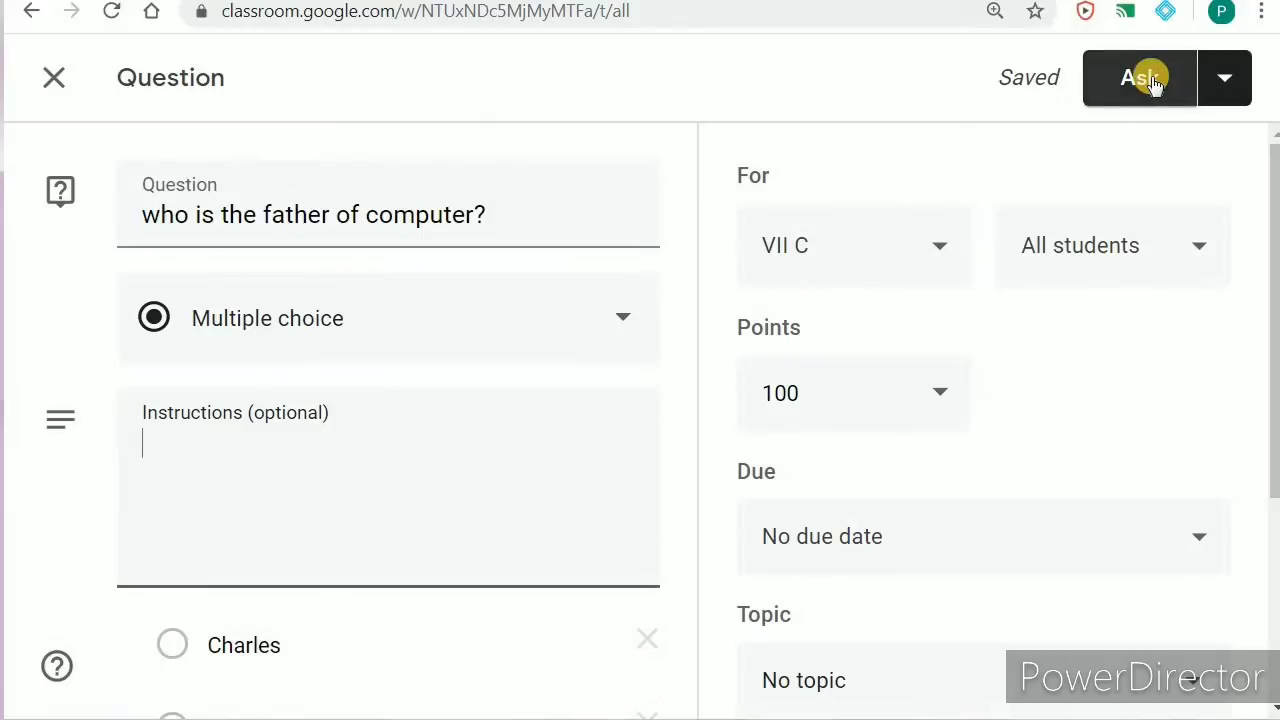
Step: Close the question editor without posting, keeping the question as a draft
left_click(1226, 80)
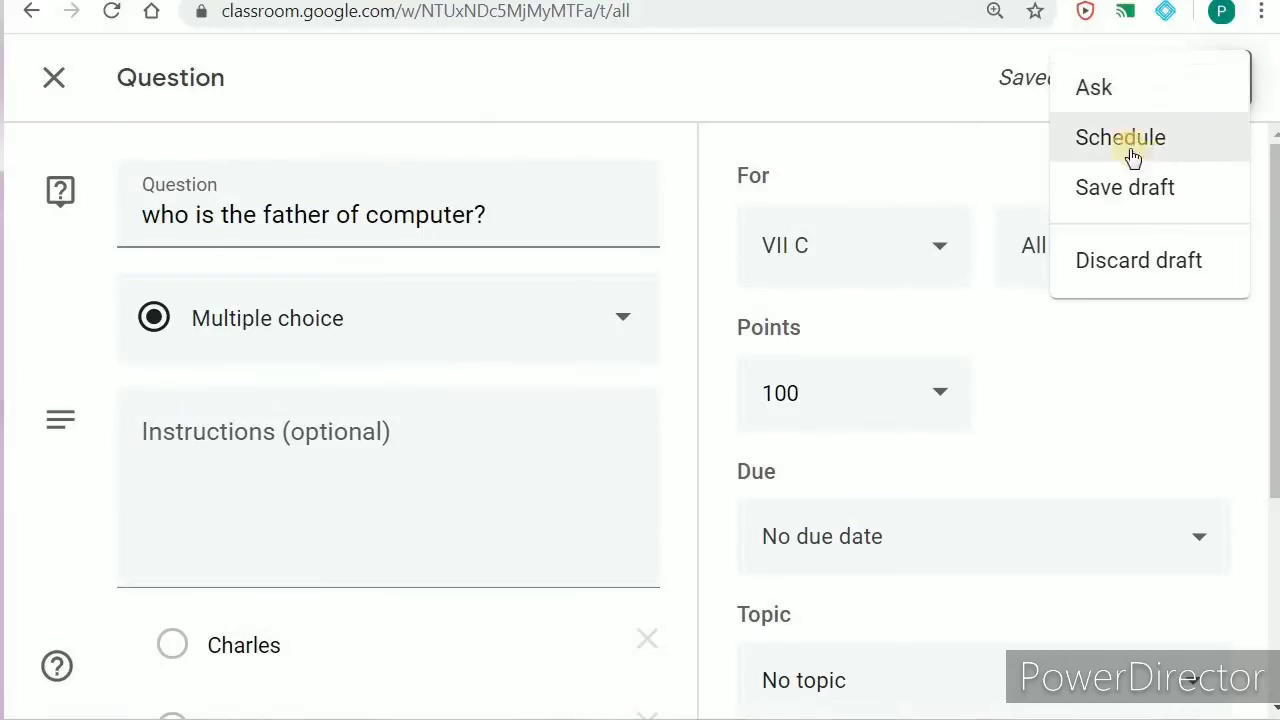
left_click(849, 82)
scroll(480, 350, "down", 3)
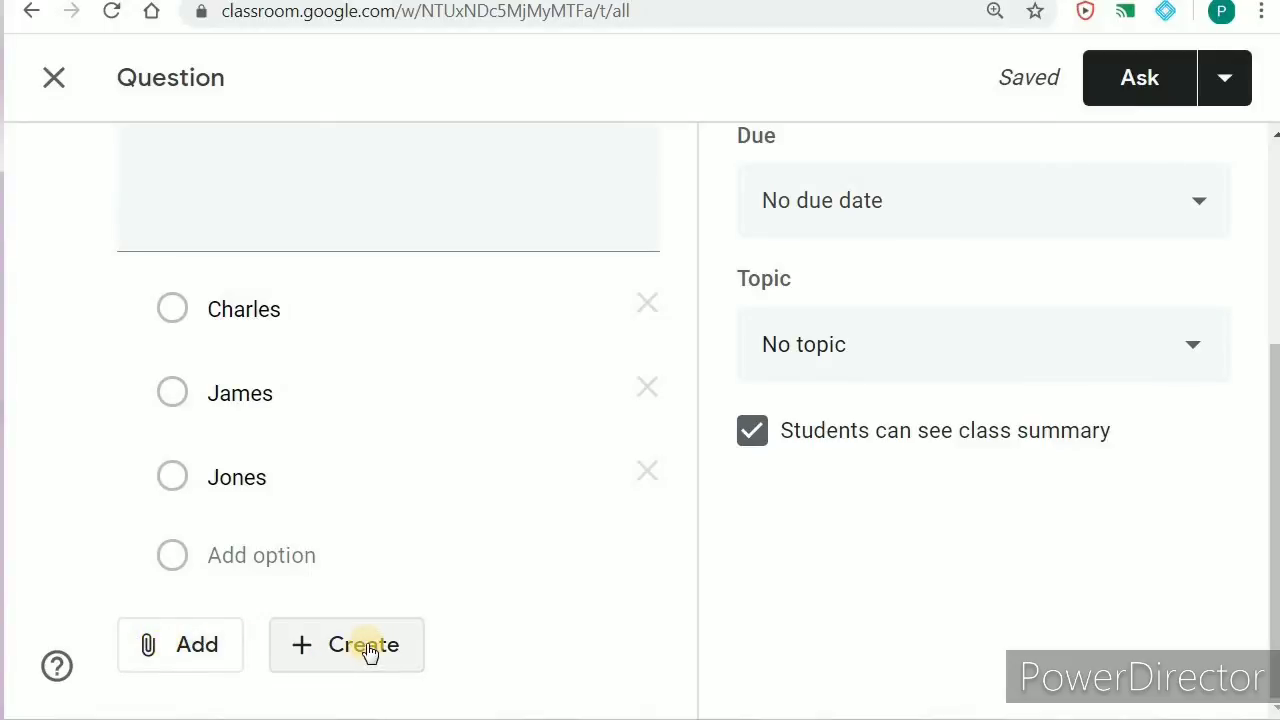
scroll(491, 520, "up", 3)
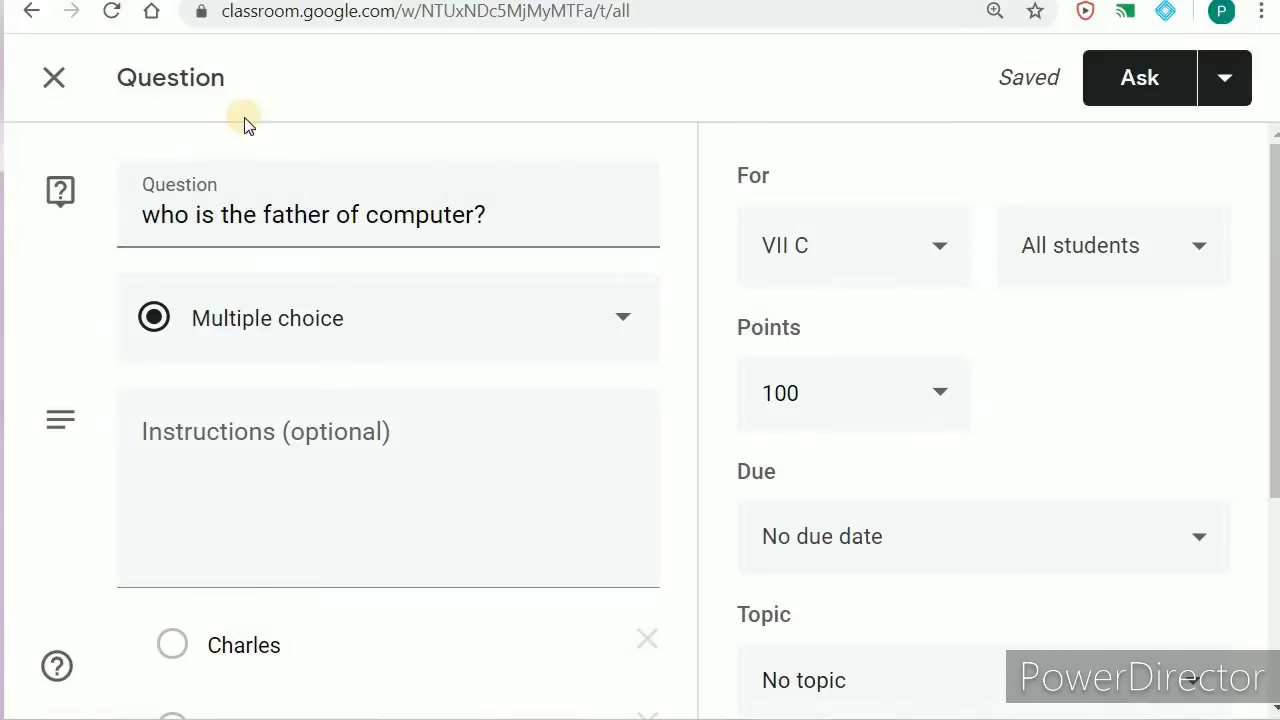
left_click(50, 82)
Step: Create a Material post for VII C titled 'Question bank for GUI'
left_click(133, 165)
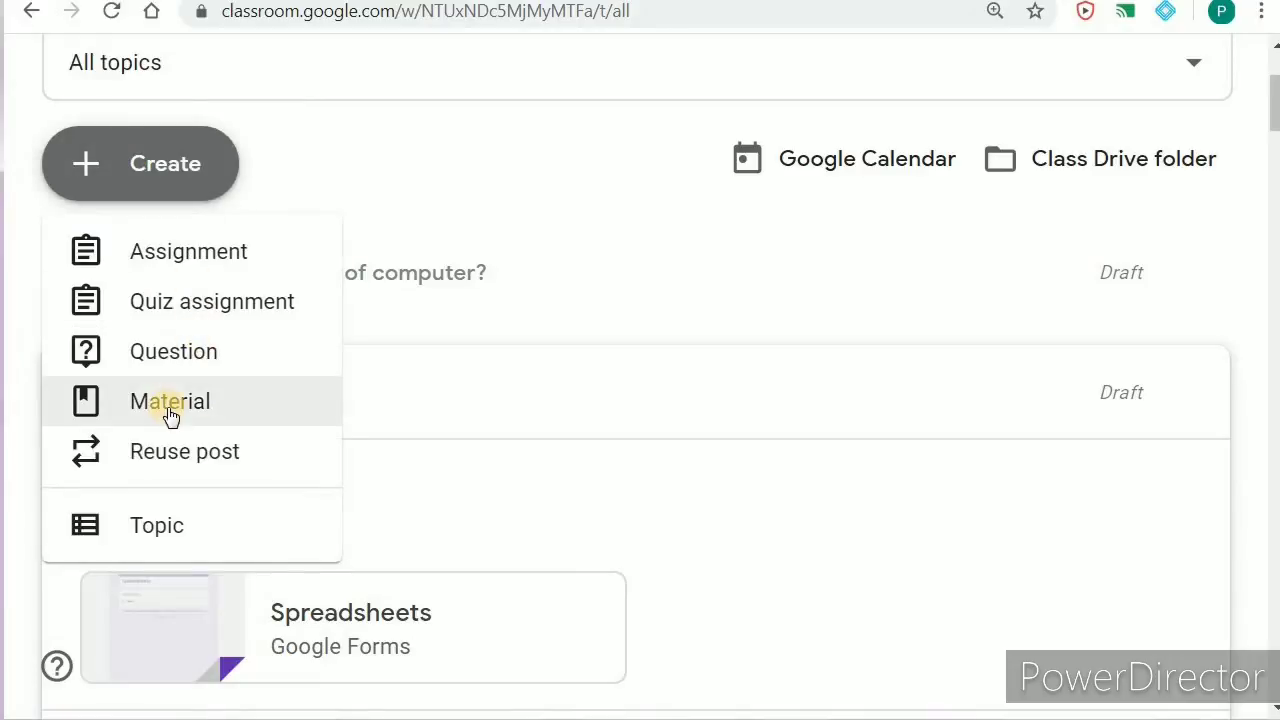
left_click(167, 412)
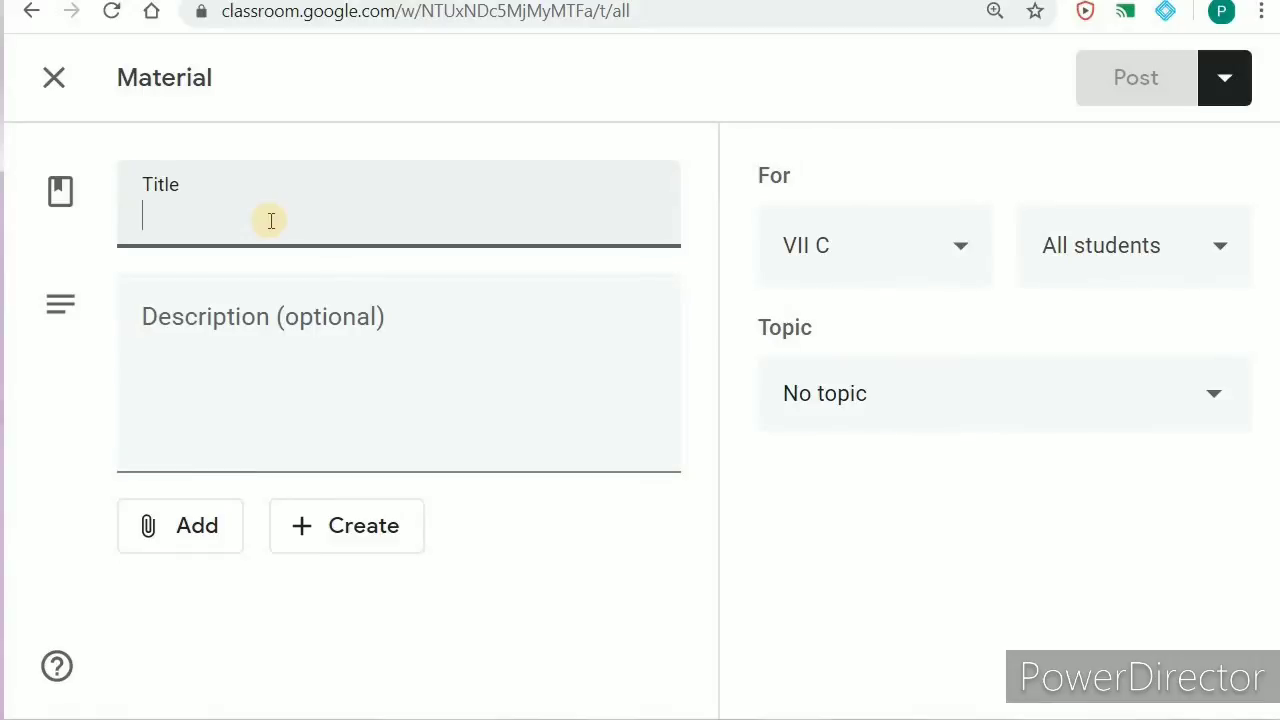
type("Question bank for")
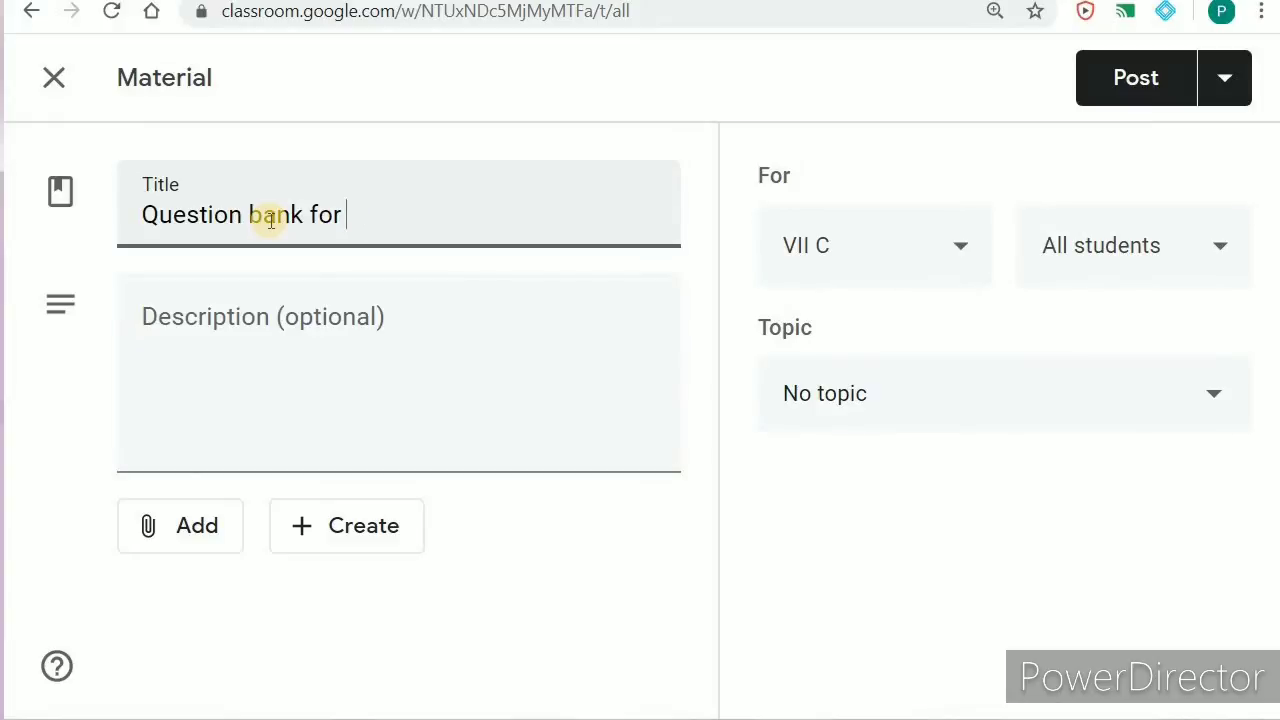
type("GUI")
left_click(228, 426)
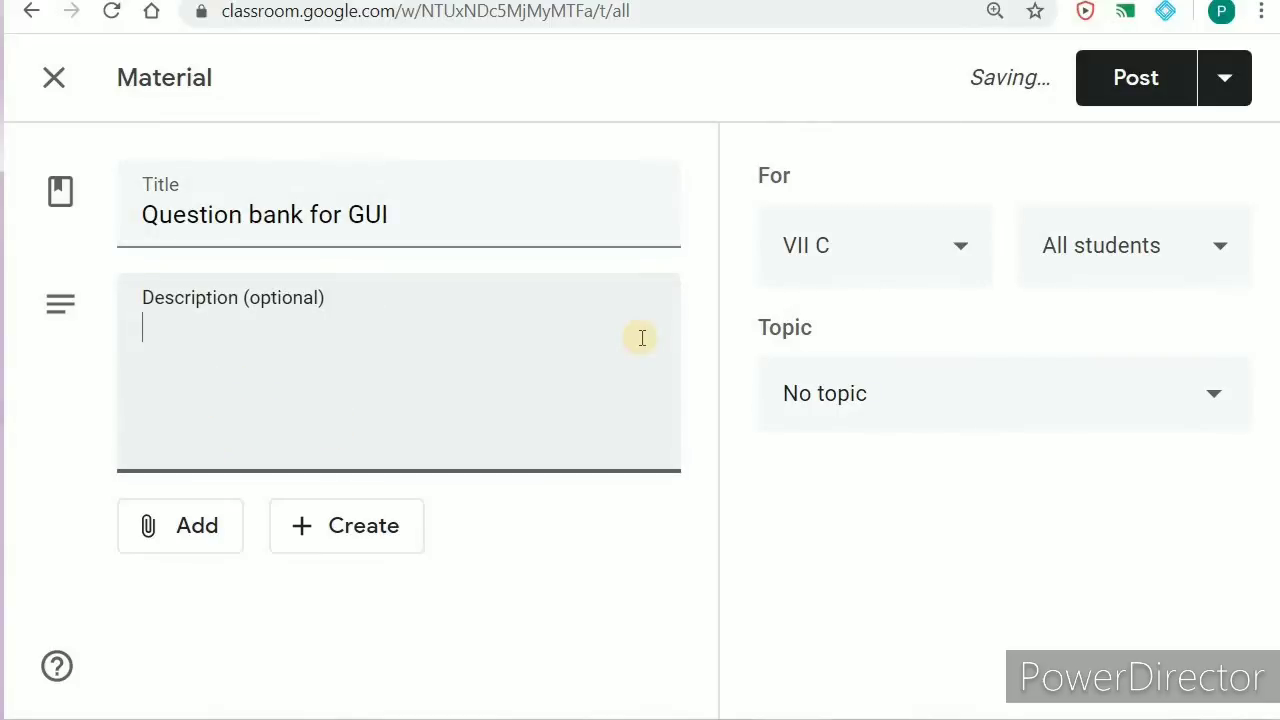
Step: Keep VII C as the class, leave posting unchanged, and create the topic 'computer'
left_click(965, 252)
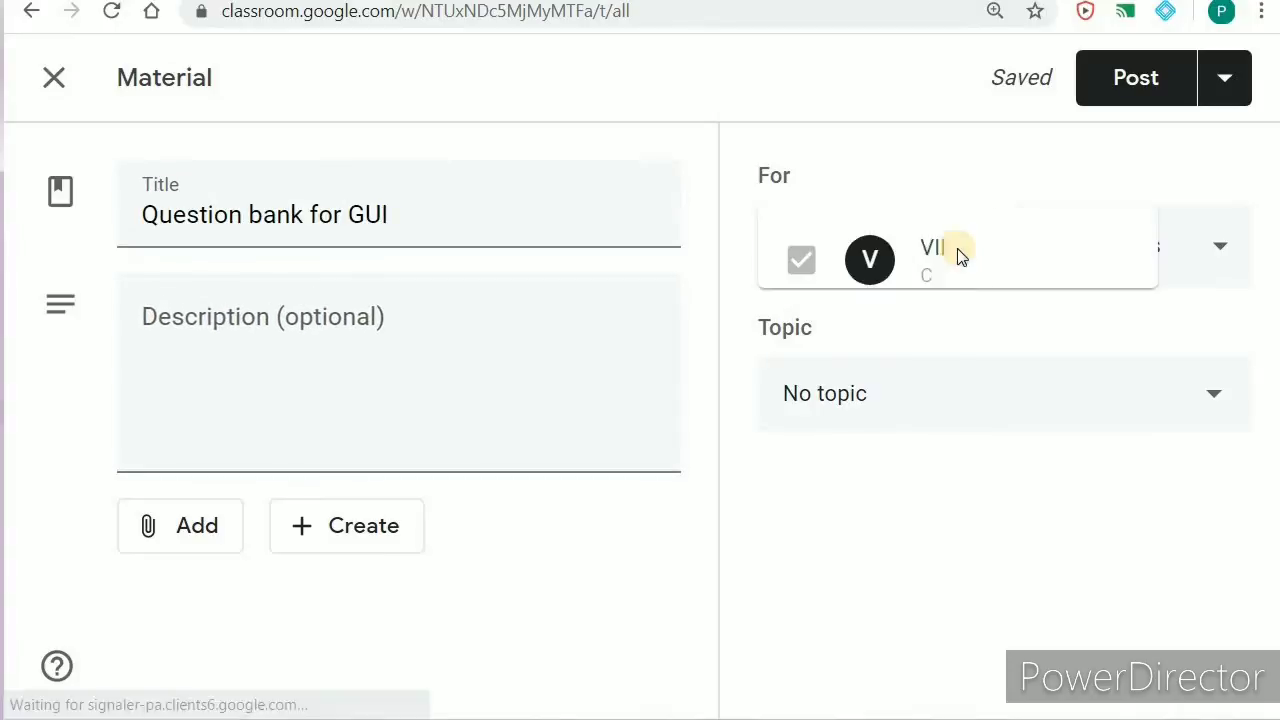
left_click(920, 88)
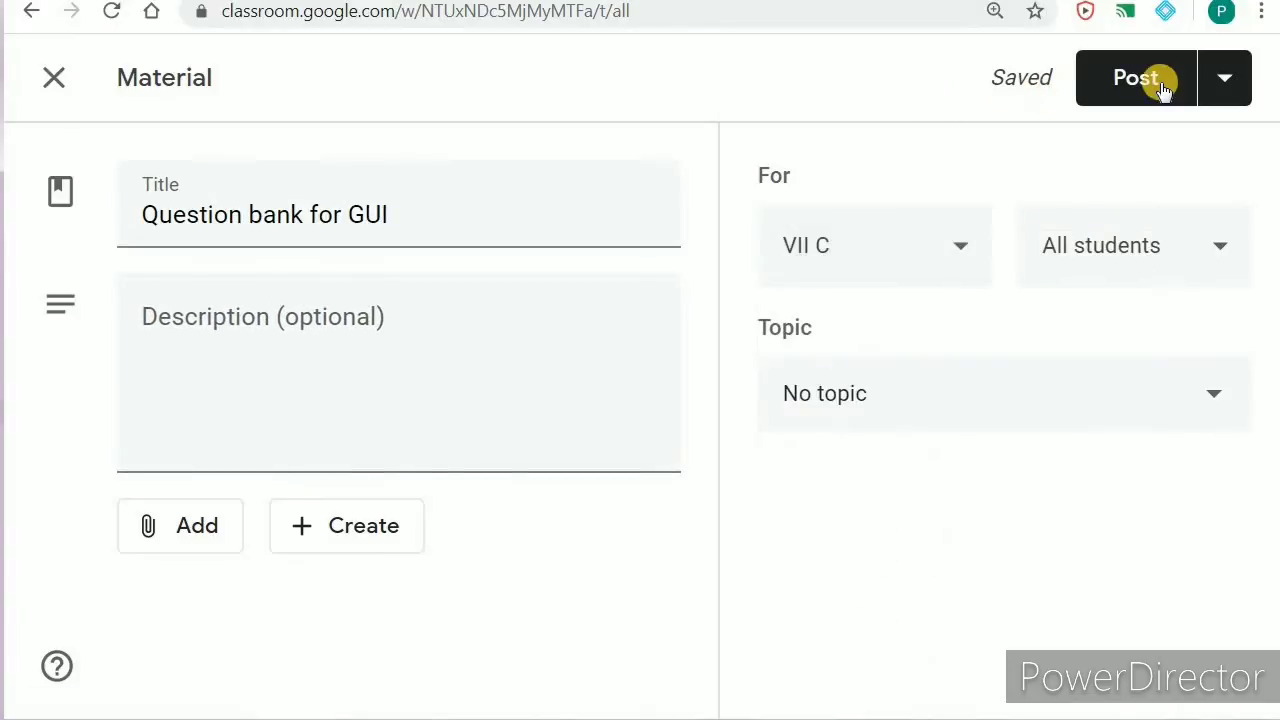
left_click(1212, 80)
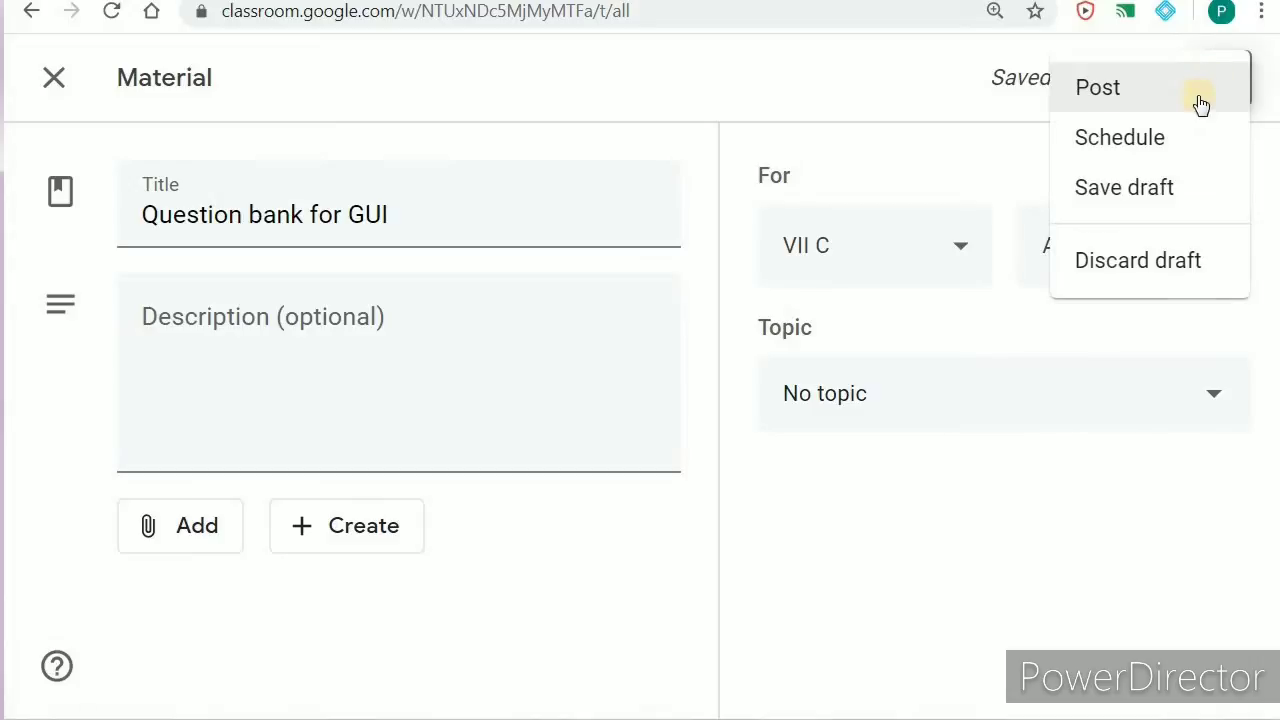
left_click(810, 70)
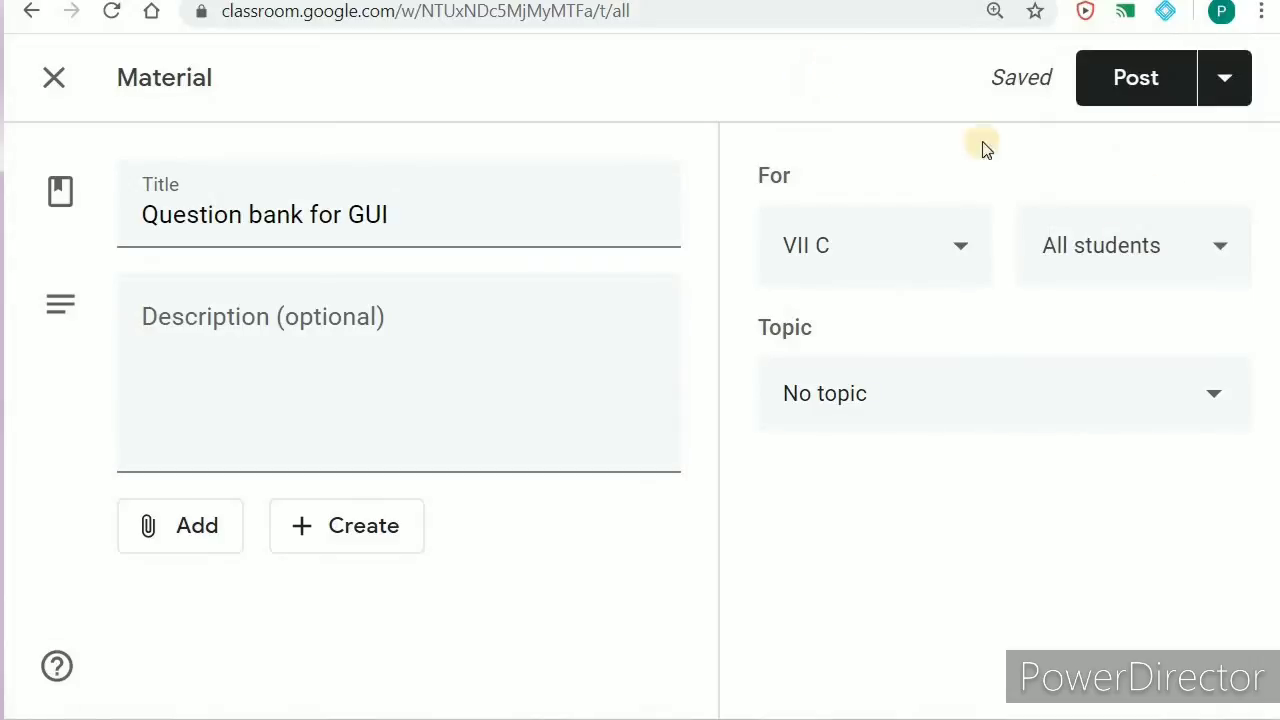
left_click(837, 395)
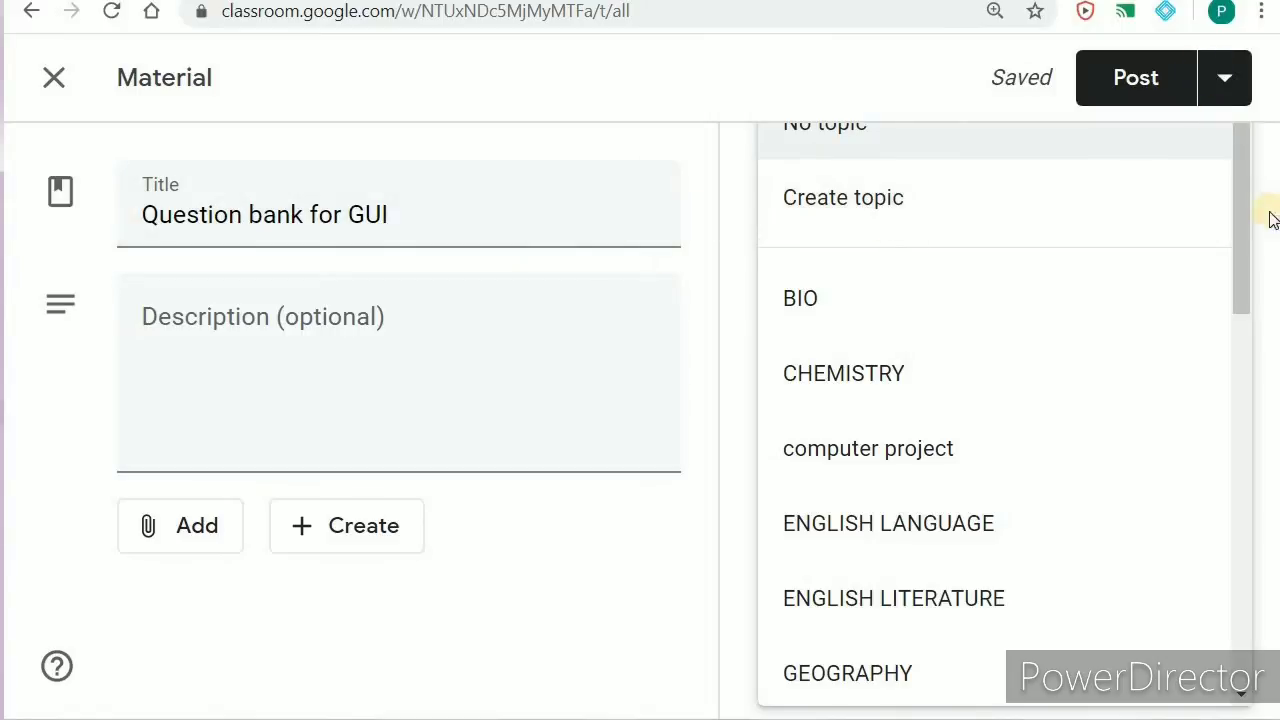
left_click(848, 212)
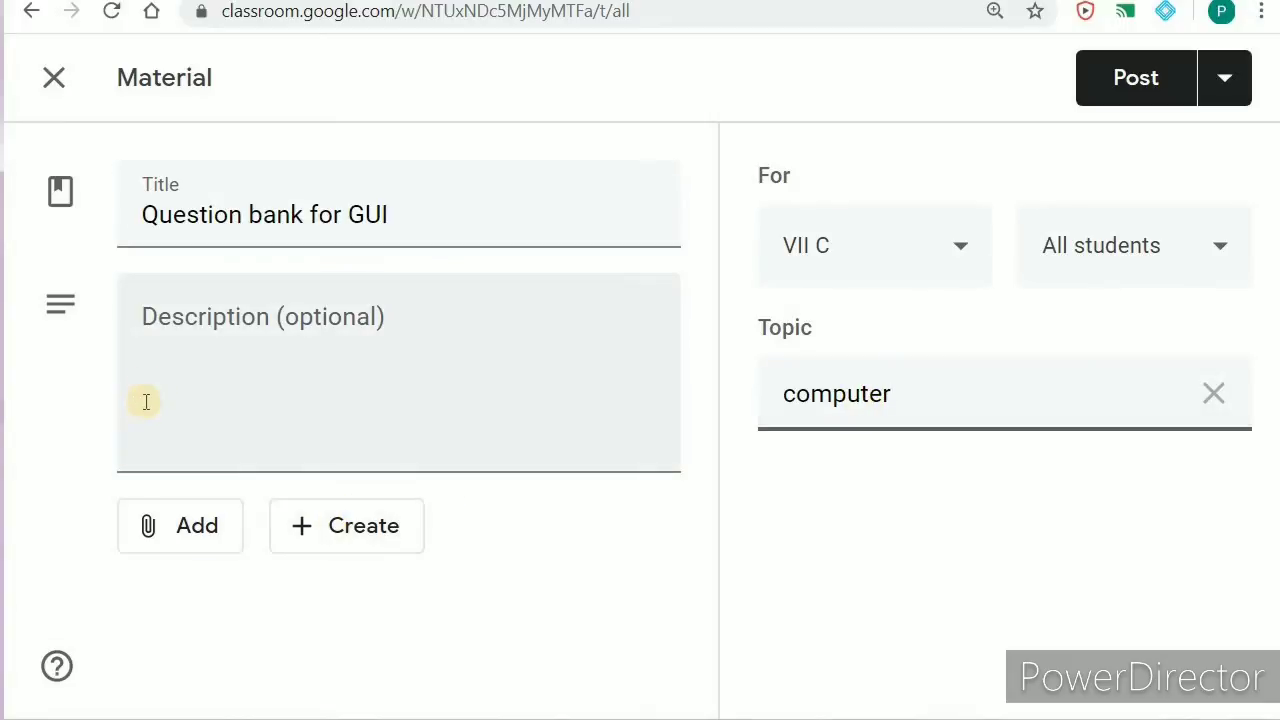
Step: Upload science.docx from the computer as a file attachment to the material
left_click(185, 529)
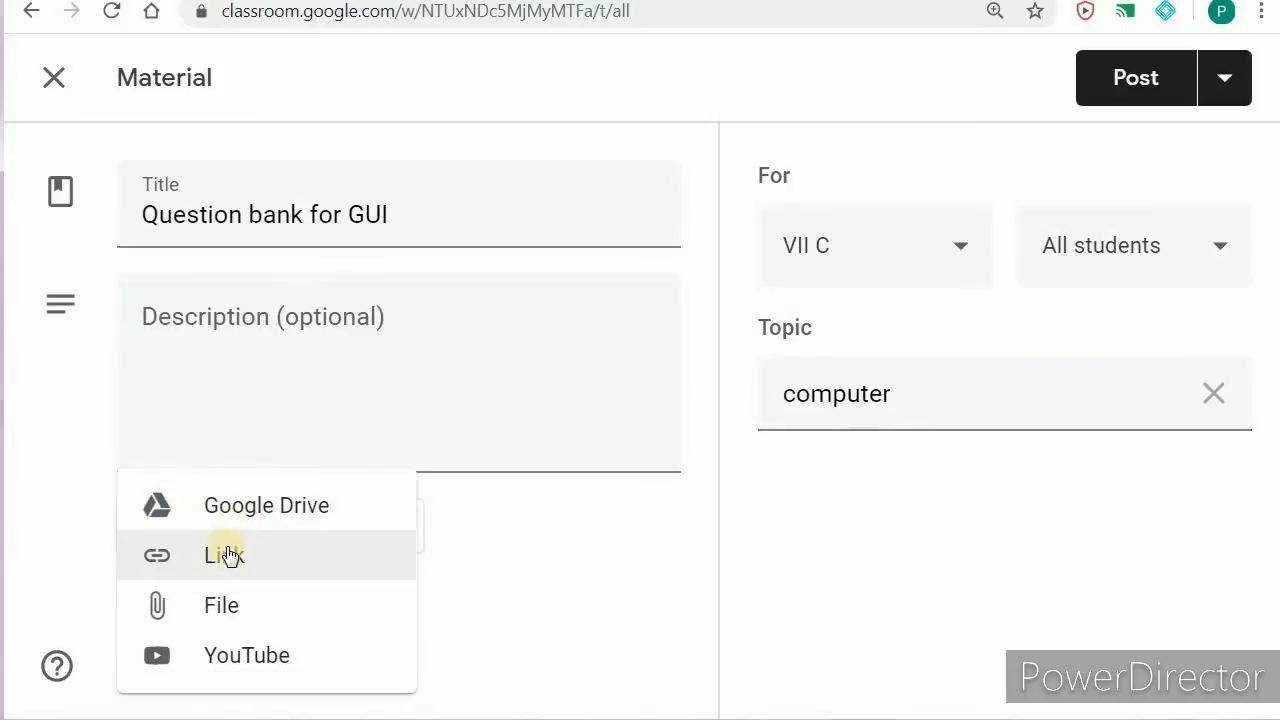
left_click(229, 609)
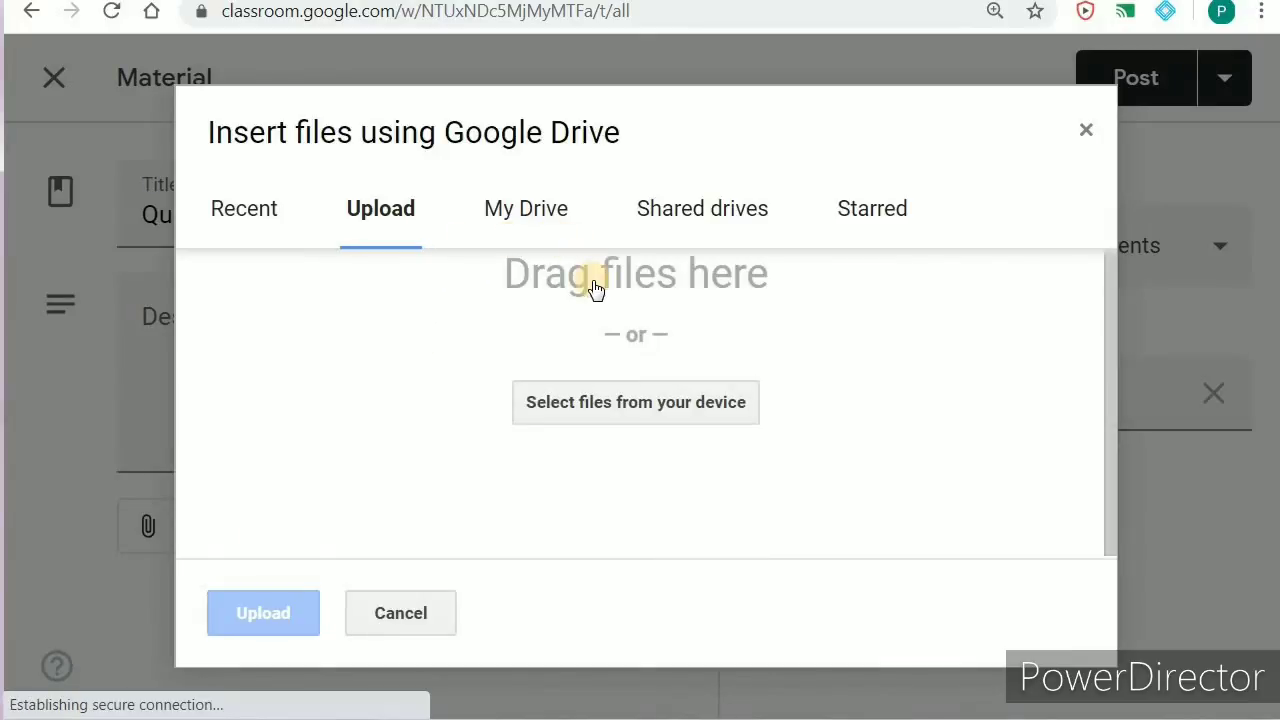
left_click(606, 404)
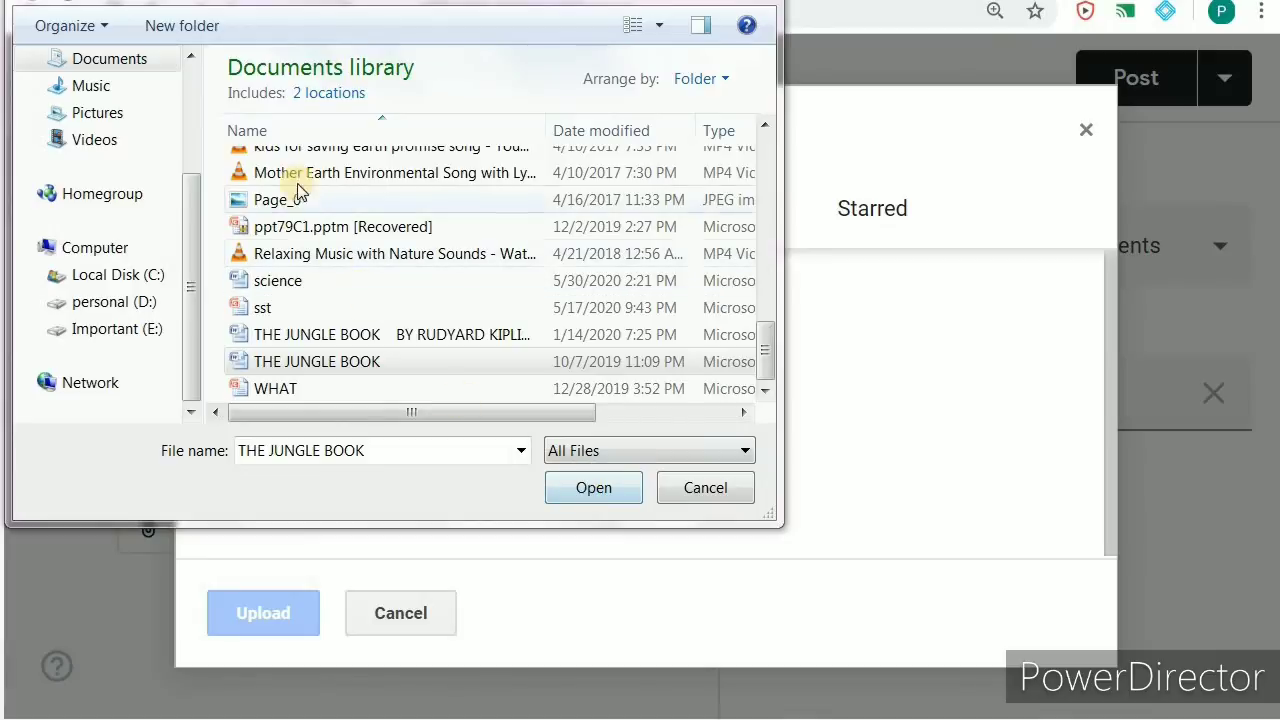
left_click(287, 285)
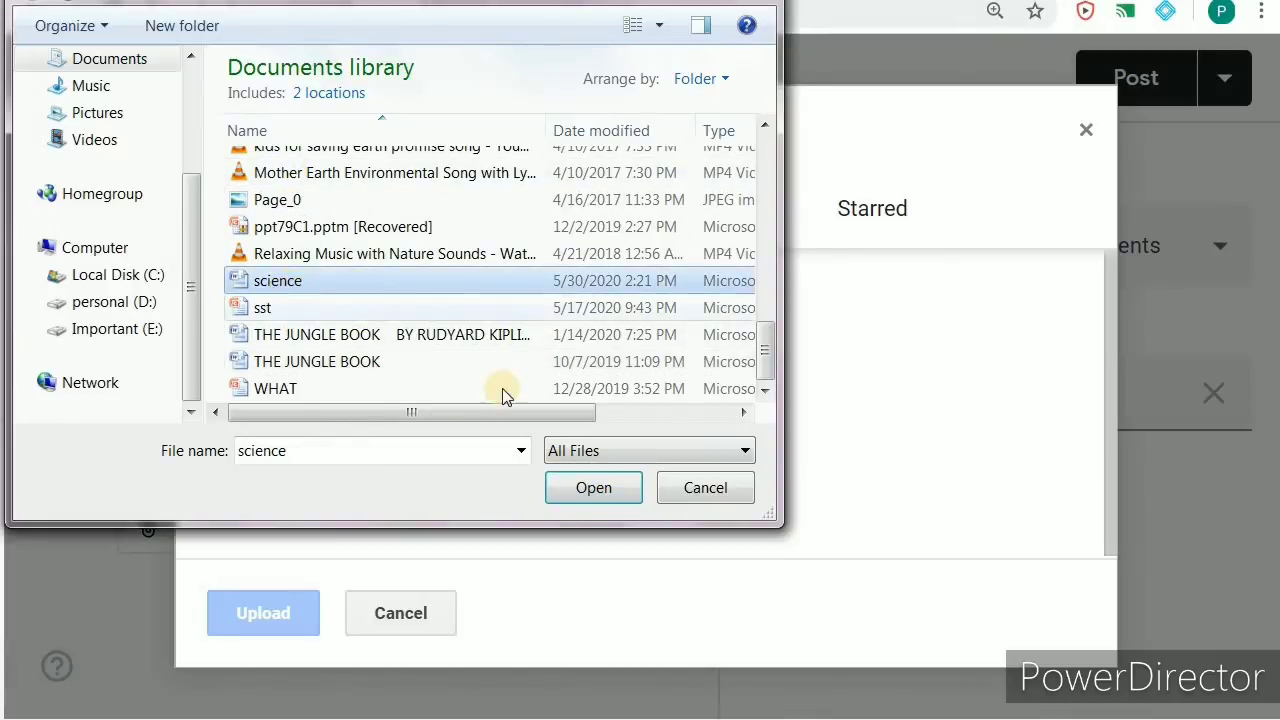
left_click(592, 486)
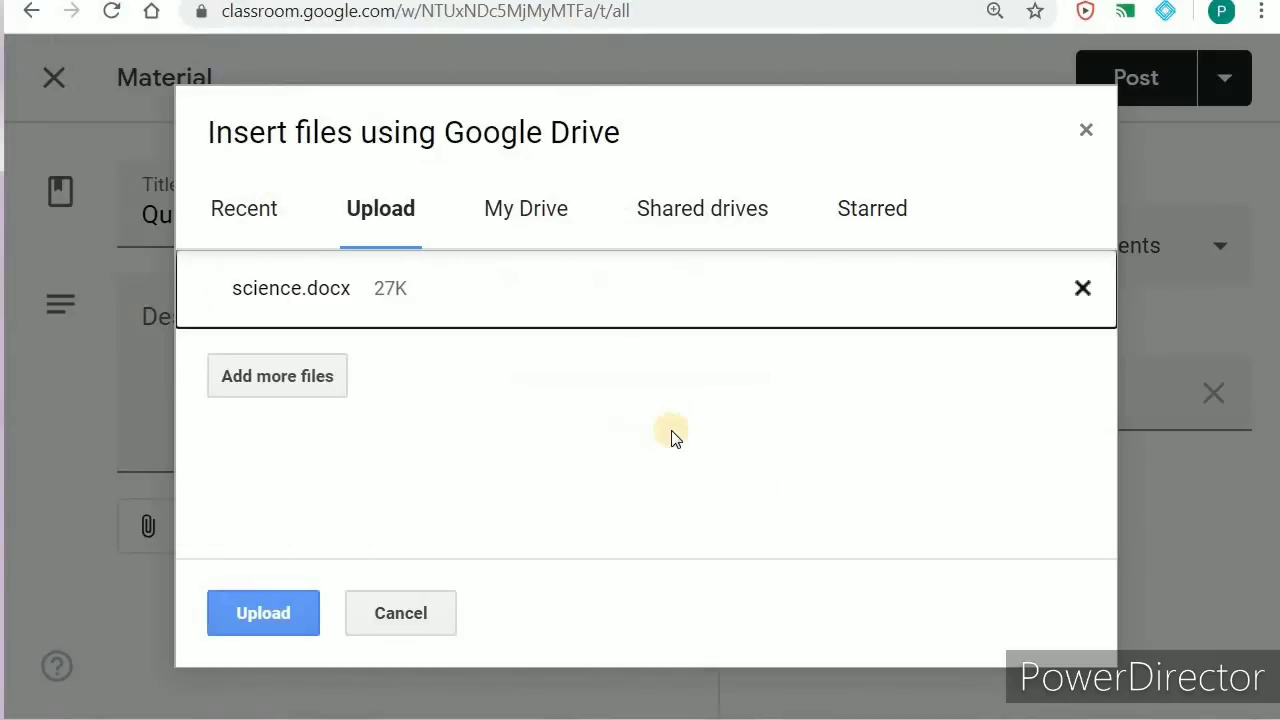
left_click(262, 617)
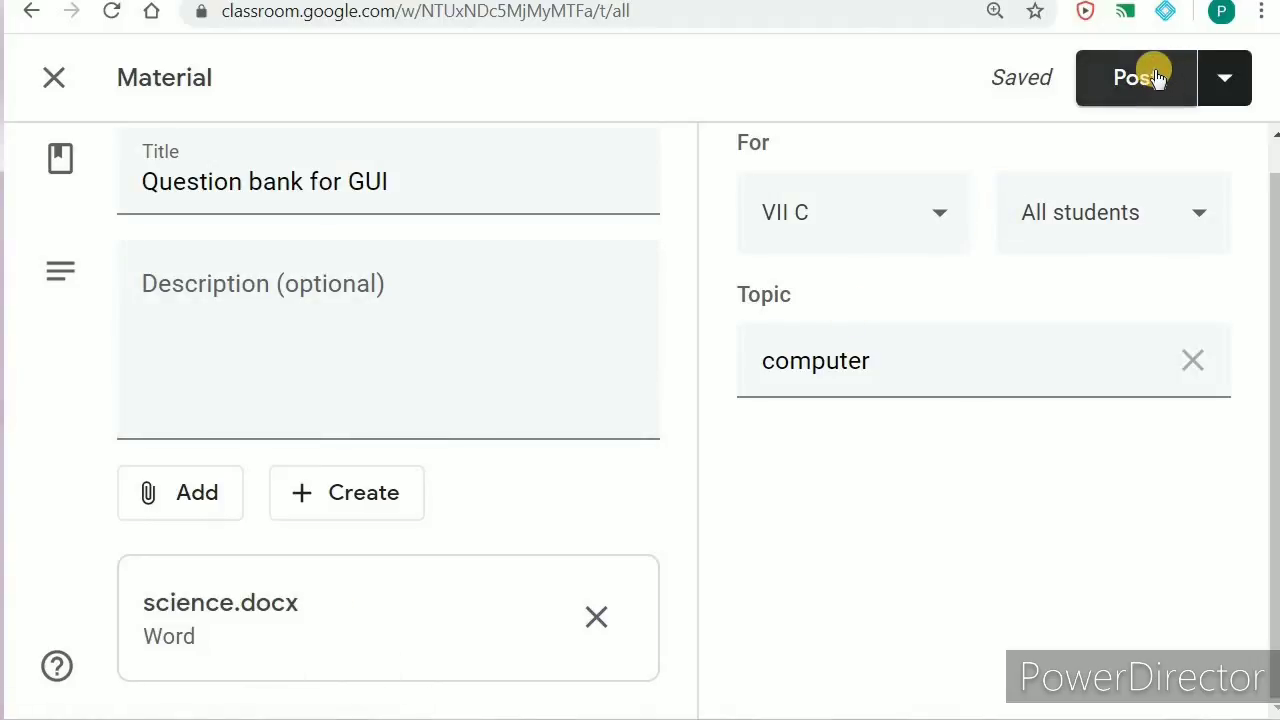
Step: Close the editor so 'Question bank for GUI' stays a draft with science.docx attached
left_click(54, 80)
scroll(487, 467, "down", 2)
scroll(270, 250, "up", 1)
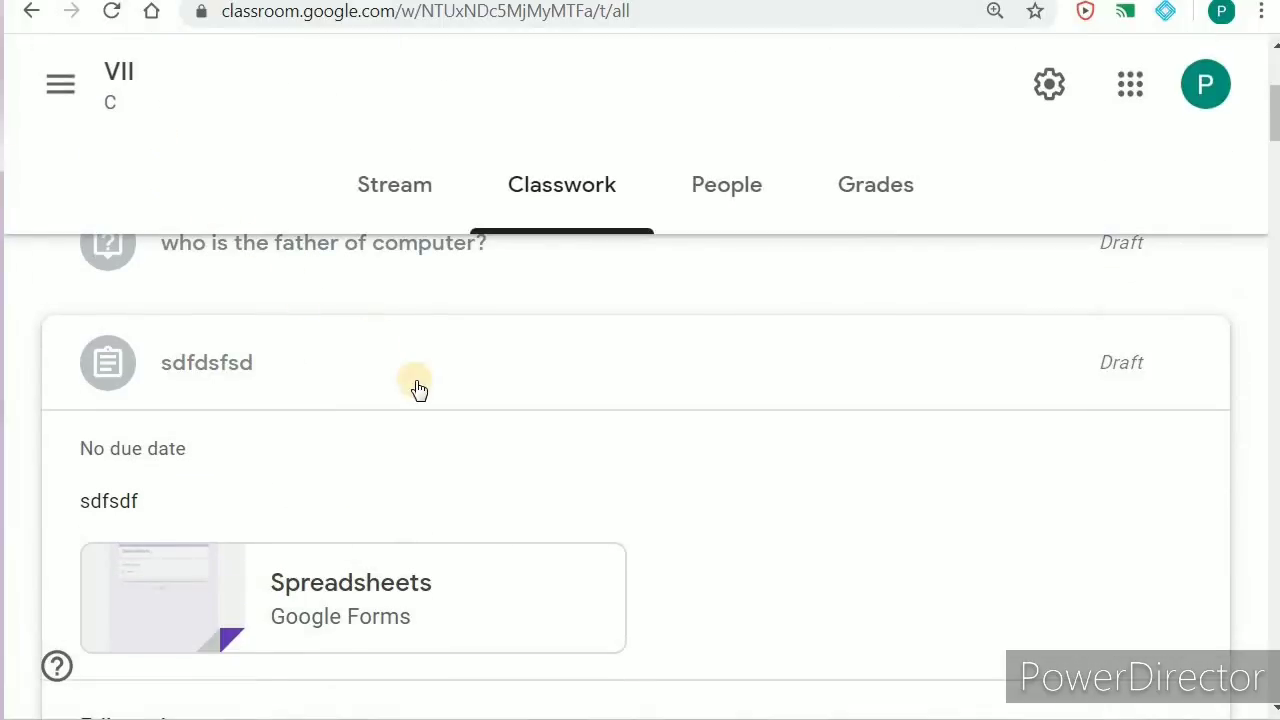
scroll(418, 388, "up", 3)
left_click(114, 410)
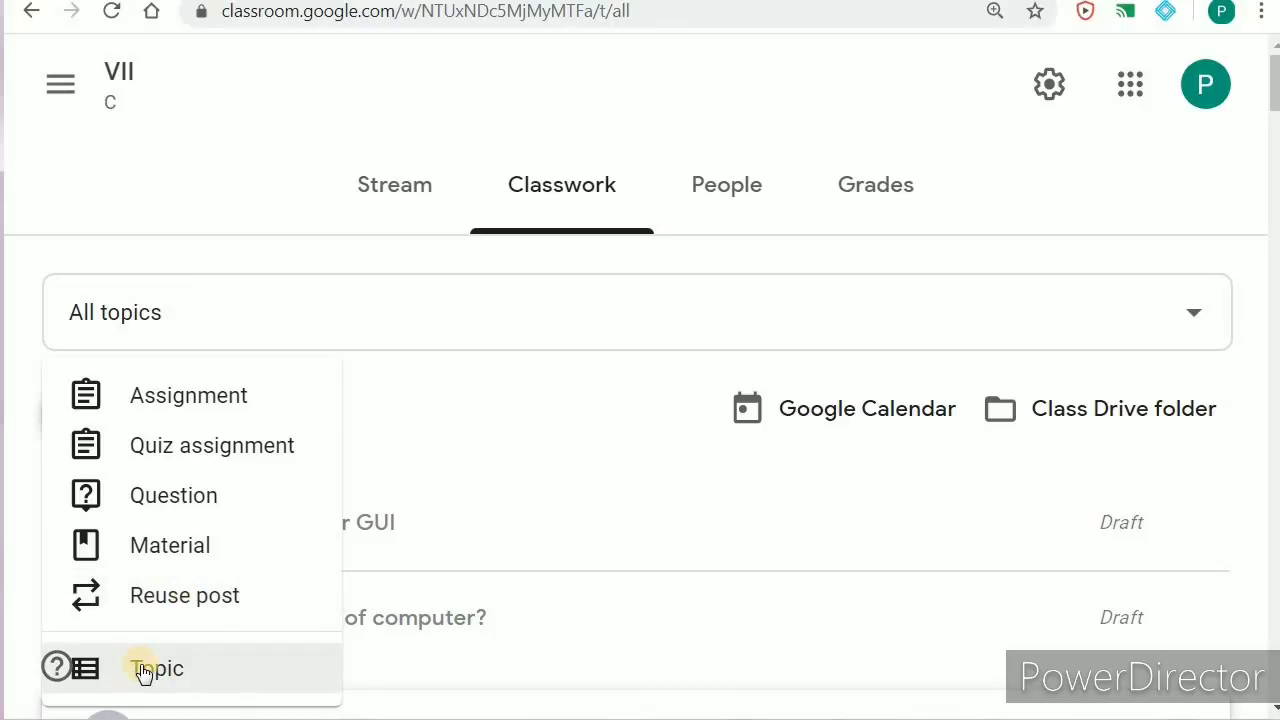
left_click(430, 78)
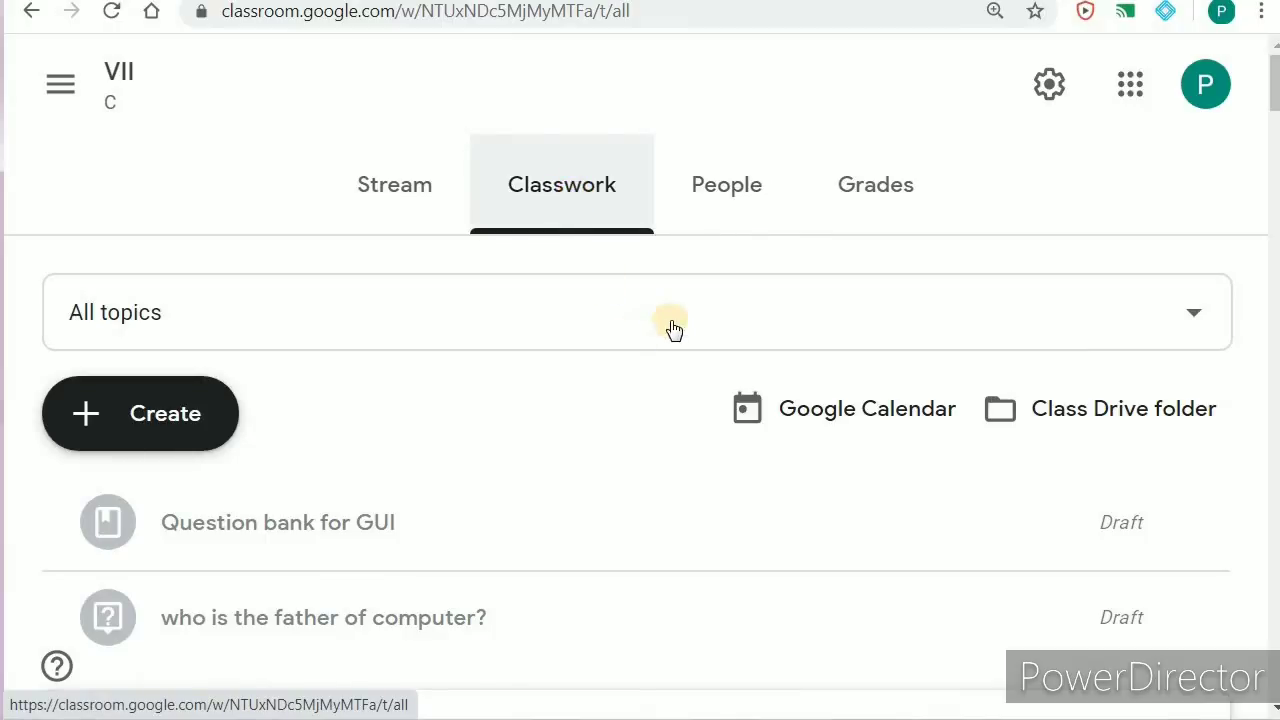
scroll(575, 366, "down", 8)
scroll(575, 368, "down", 9)
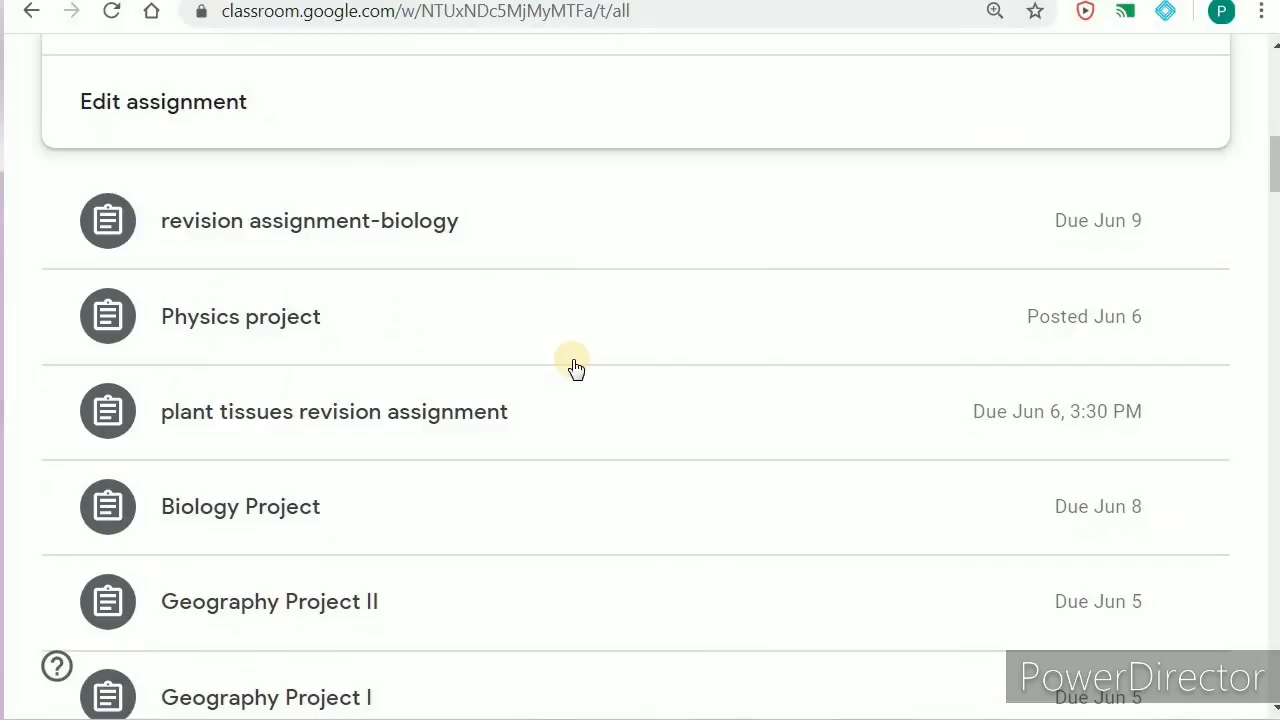
scroll(575, 368, "down", 1)
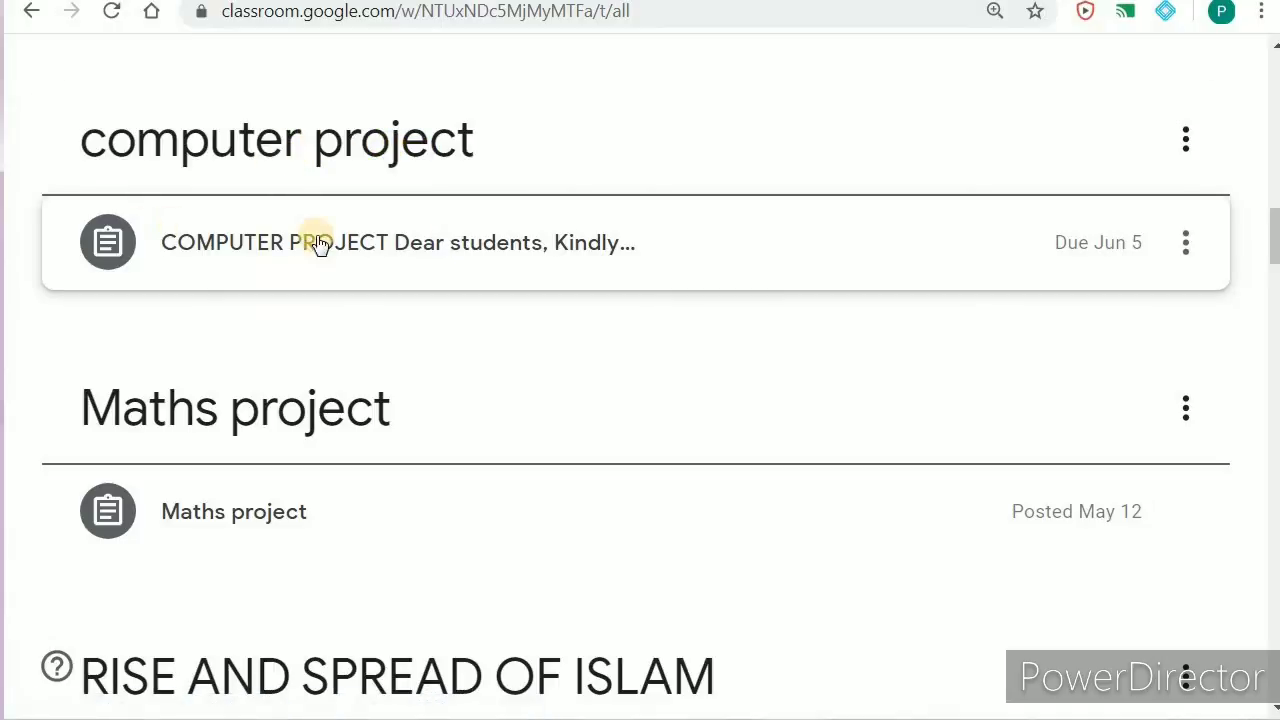
scroll(262, 290, "down", 2)
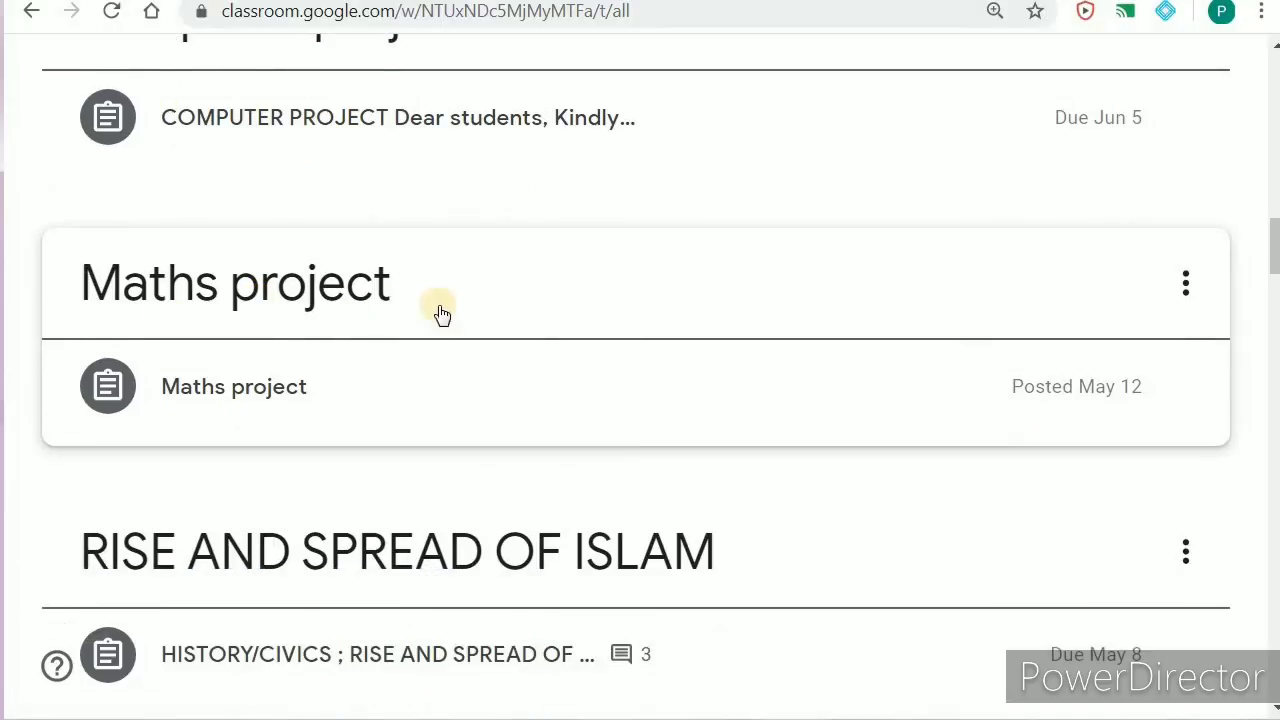
scroll(577, 429, "down", 4)
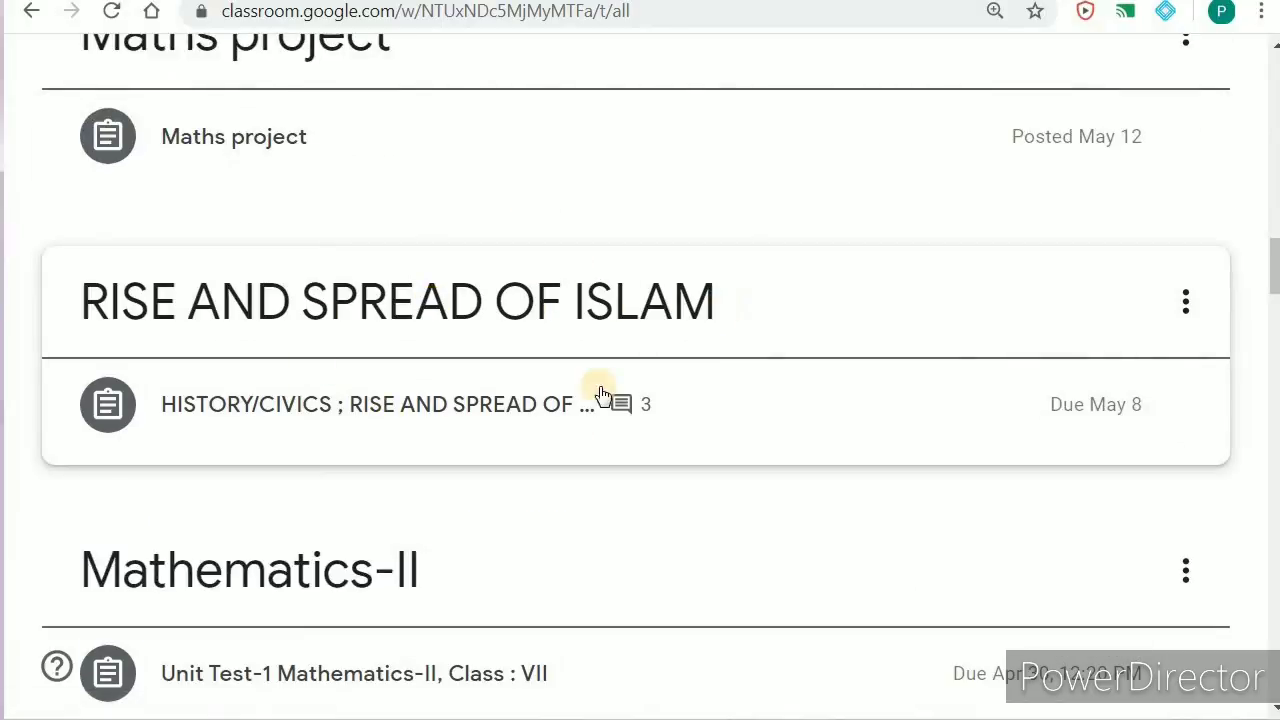
scroll(660, 423, "down", 2)
scroll(645, 449, "down", 4)
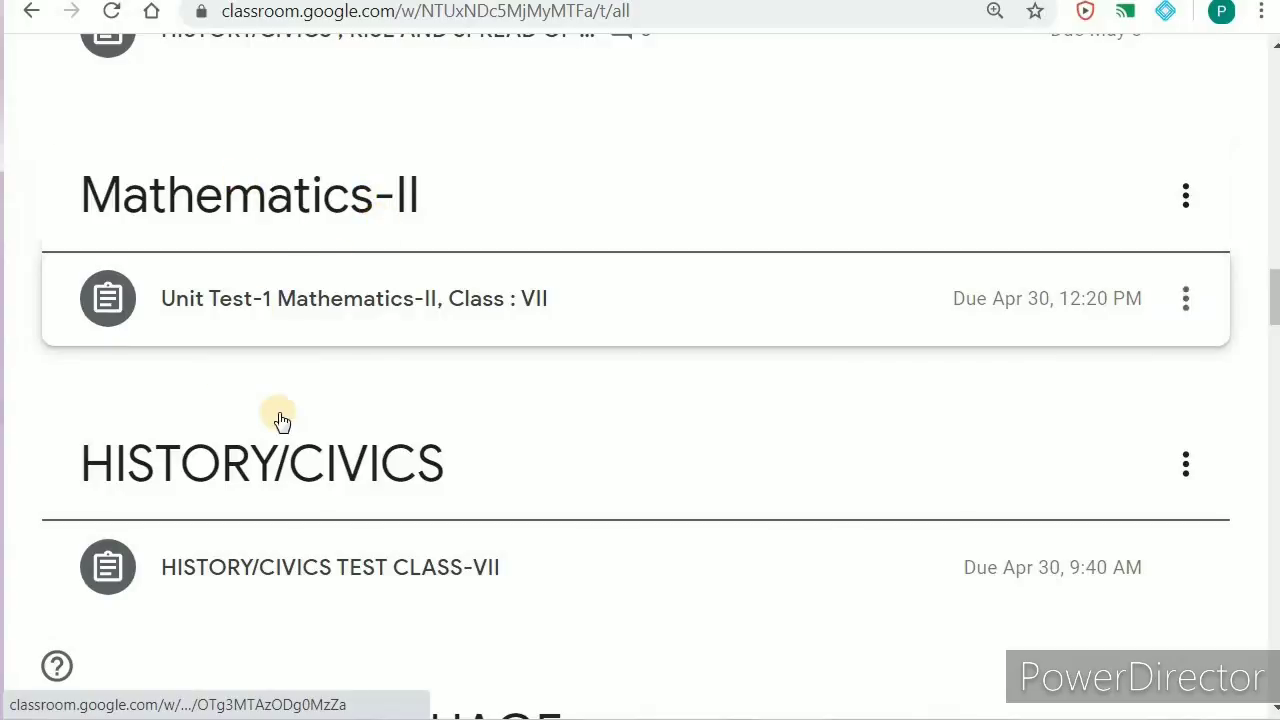
scroll(413, 468, "down", 1)
scroll(410, 465, "down", 3)
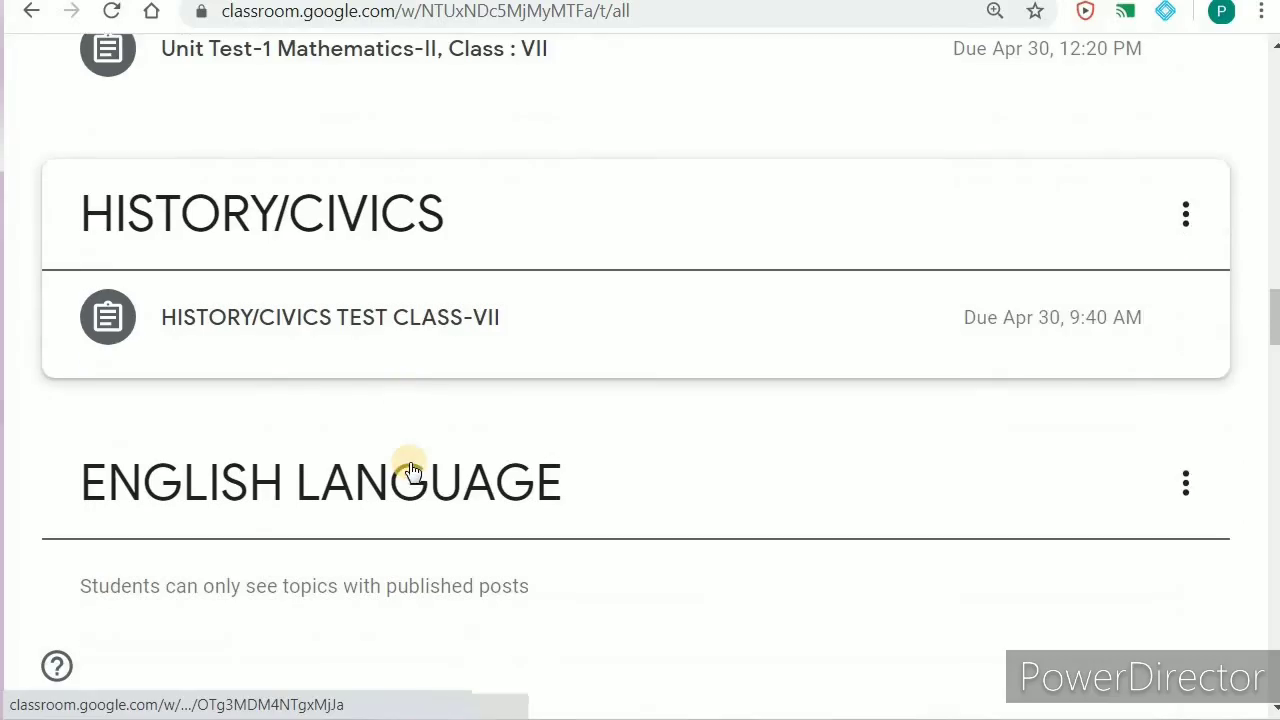
scroll(337, 468, "down", 2)
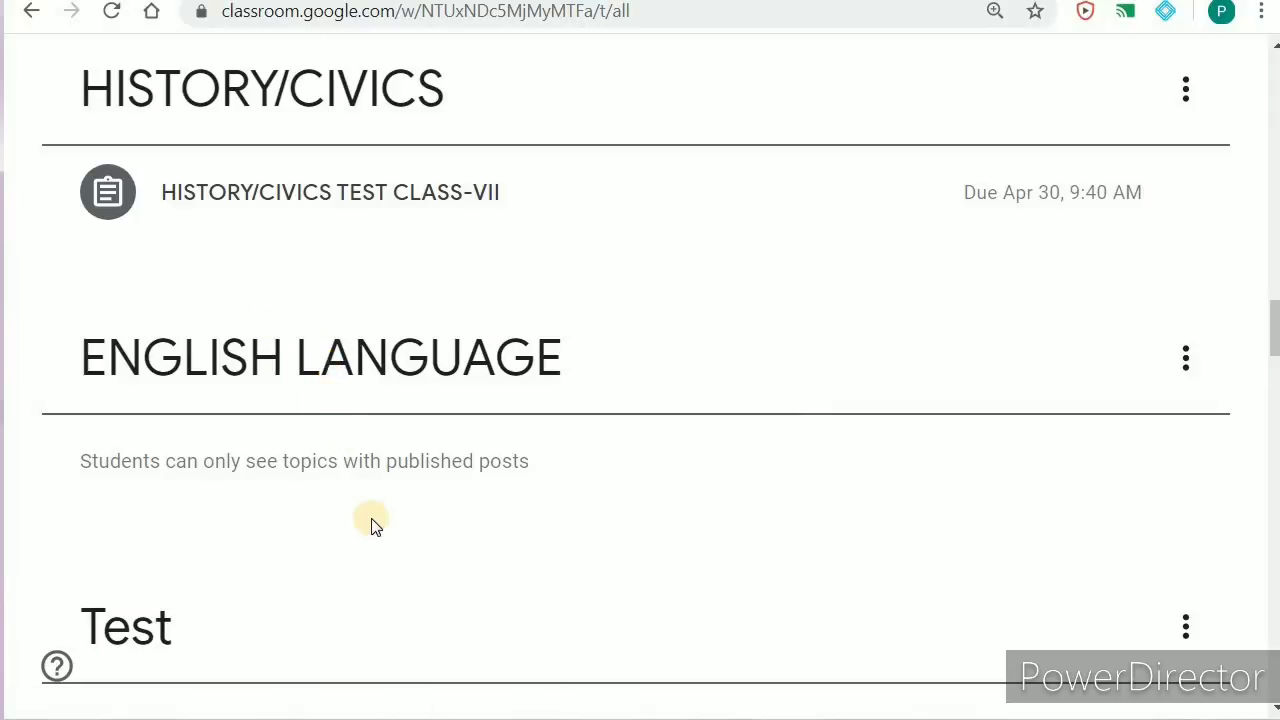
scroll(360, 437, "up", 10)
scroll(300, 280, "up", 10)
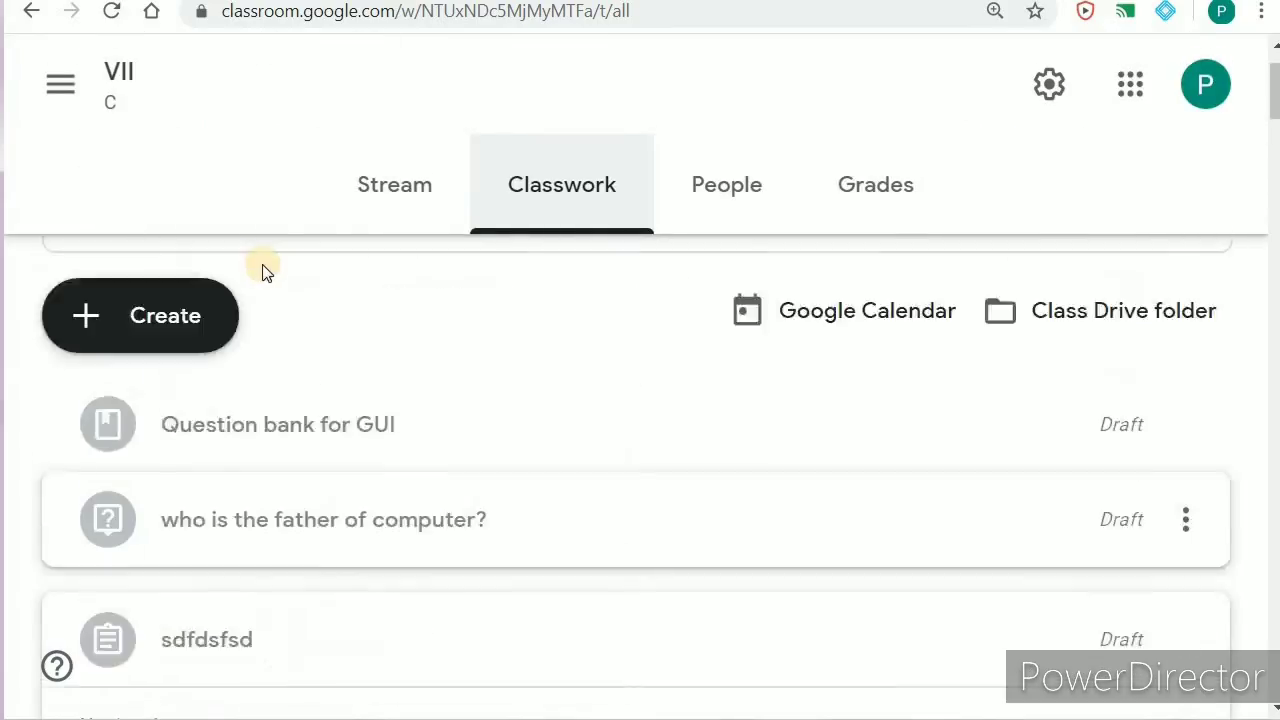